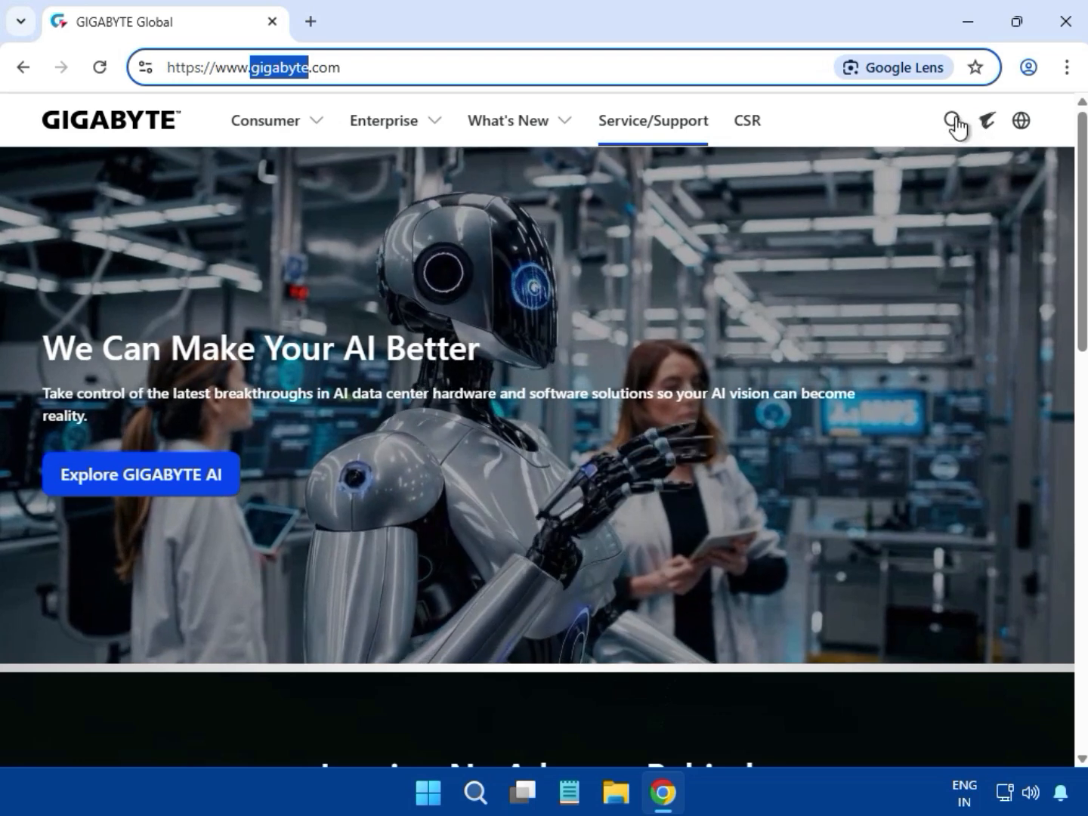
Search the GIGABYTE site for "H410M H V2" and limit the results to products
click(956, 119)
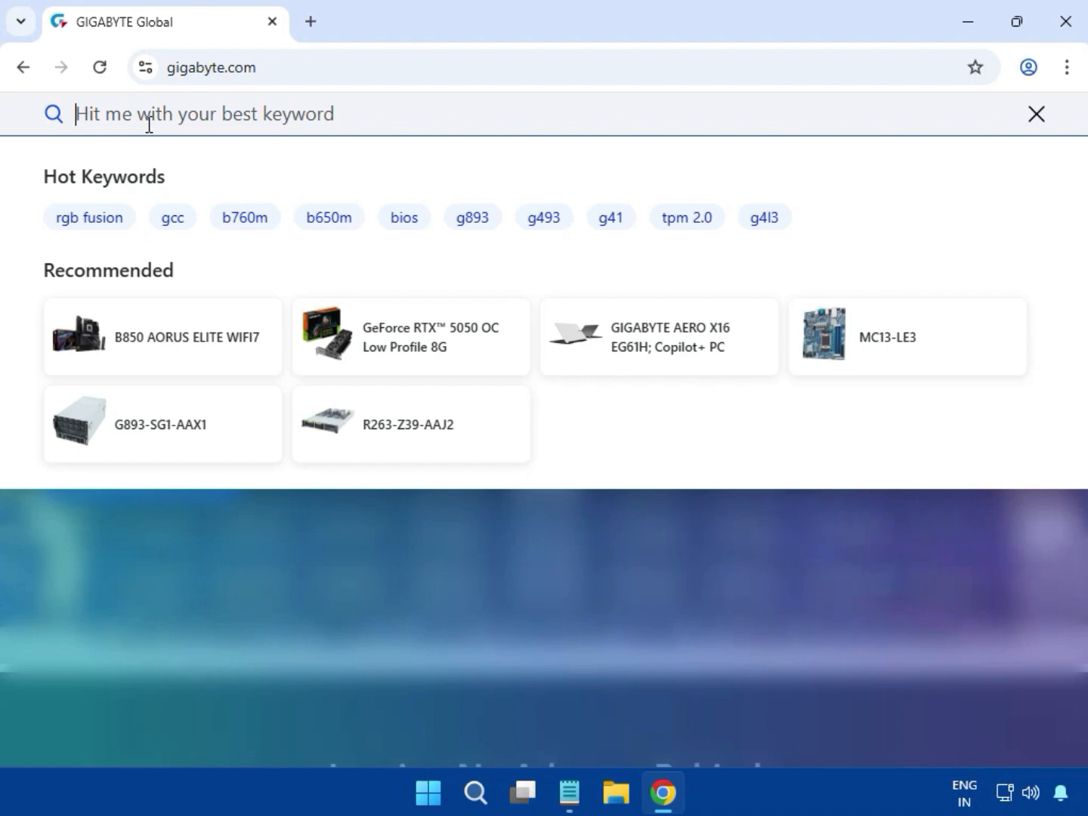
text(H410M H V2)
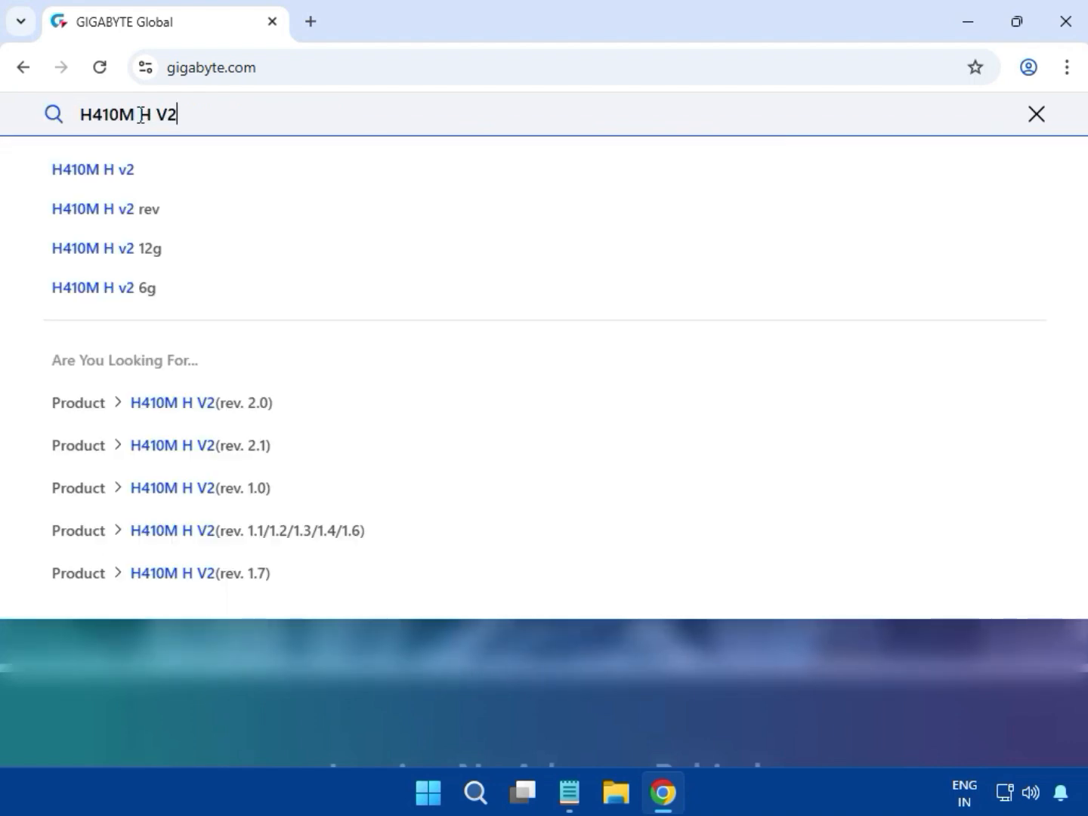
key(Return)
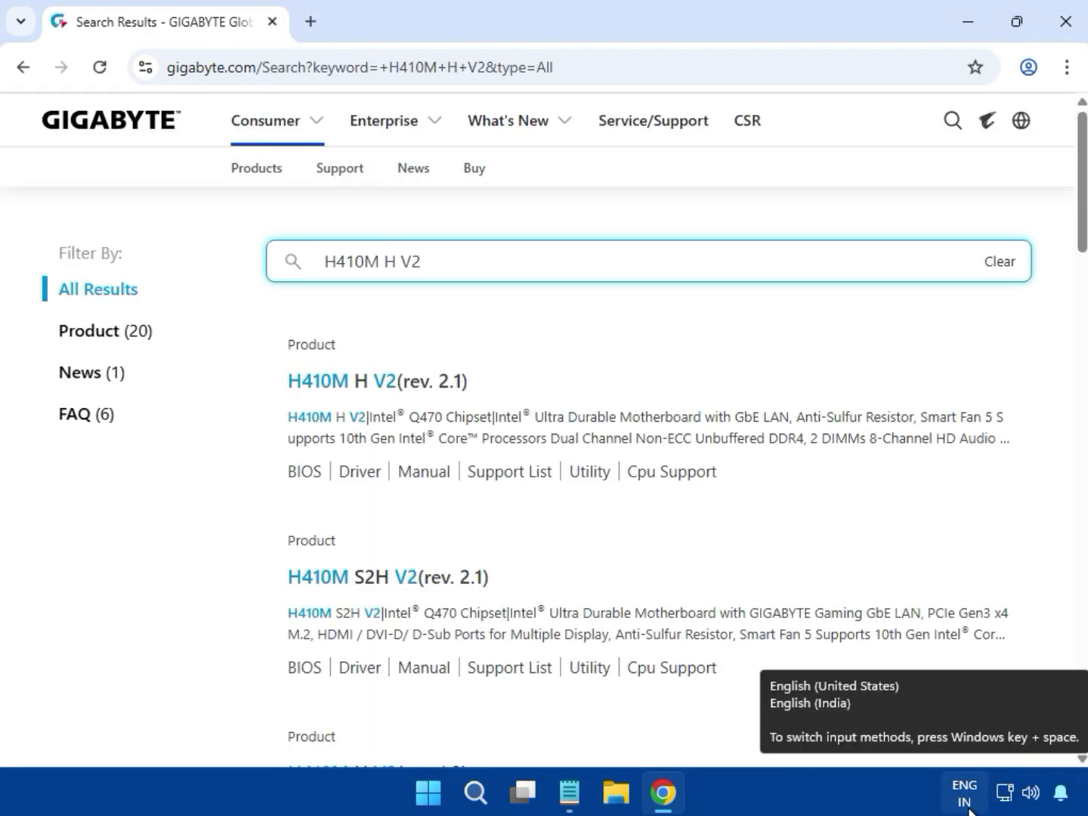
click(105, 326)
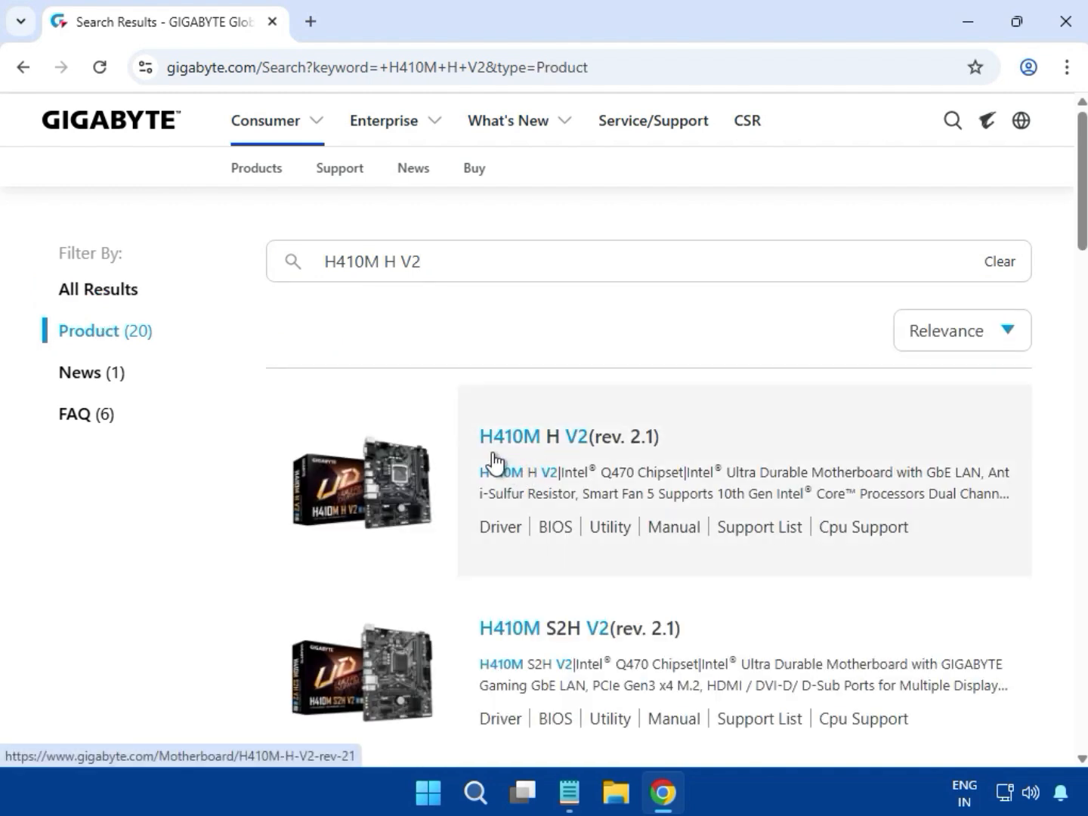
Open the H410M H V2 (rev. 2.1) motherboard page and go to its support downloads
click(555, 443)
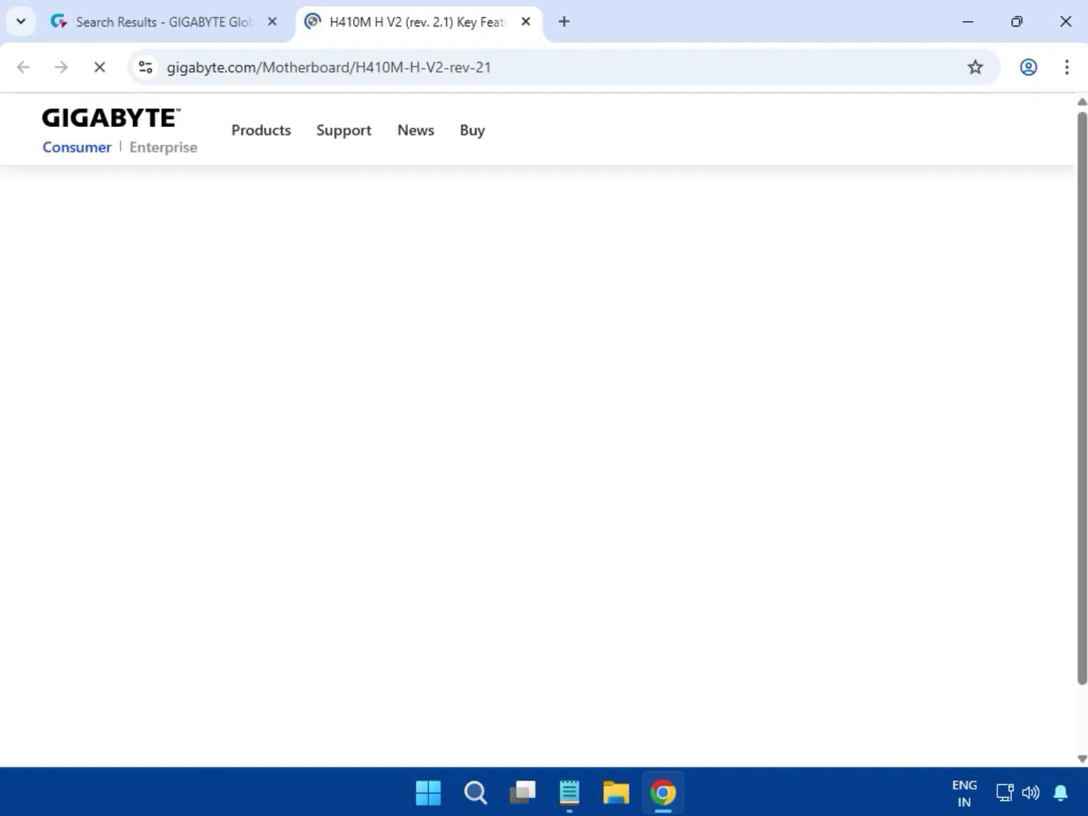
scroll(360, 591, down, 3)
scroll(360, 591, up, 3)
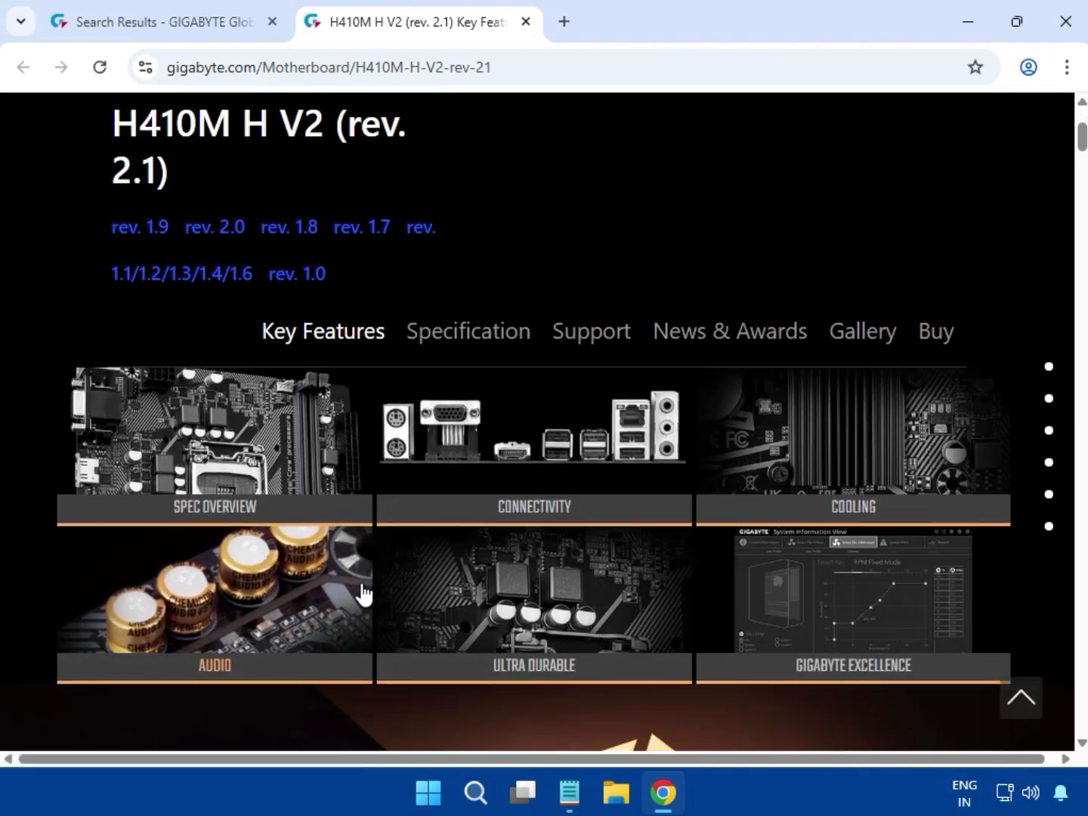
scroll(363, 596, down, 1)
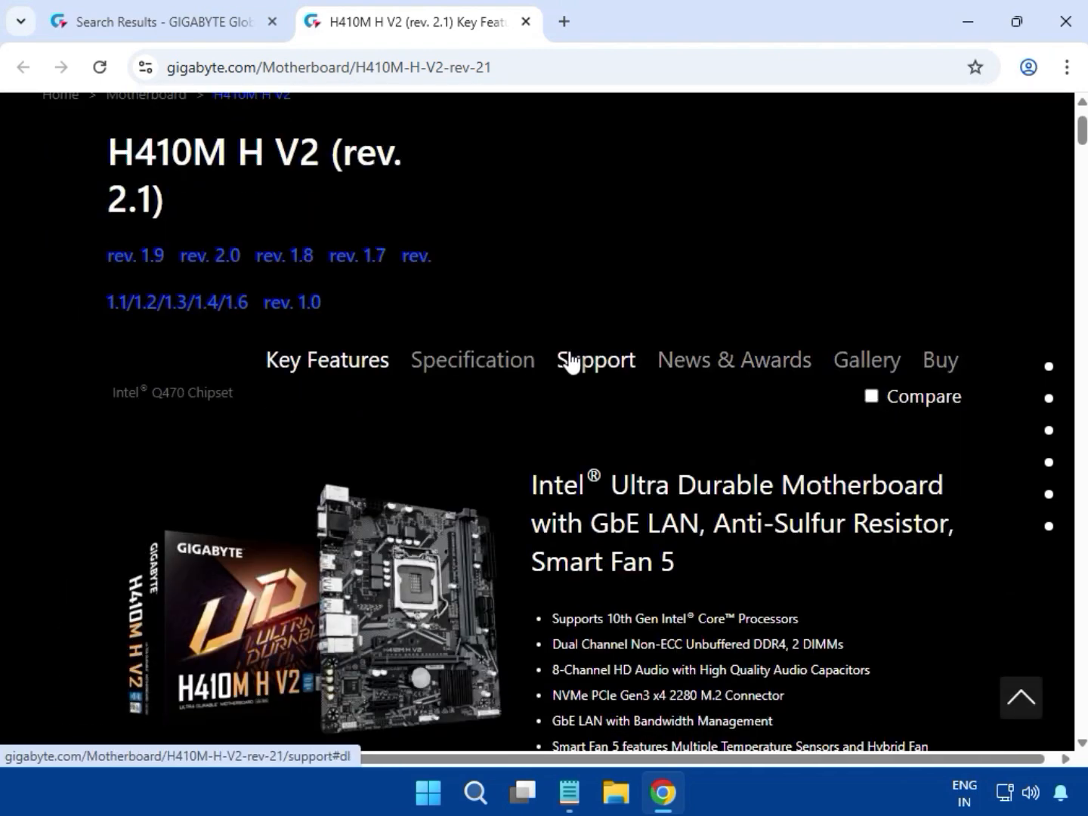
click(594, 363)
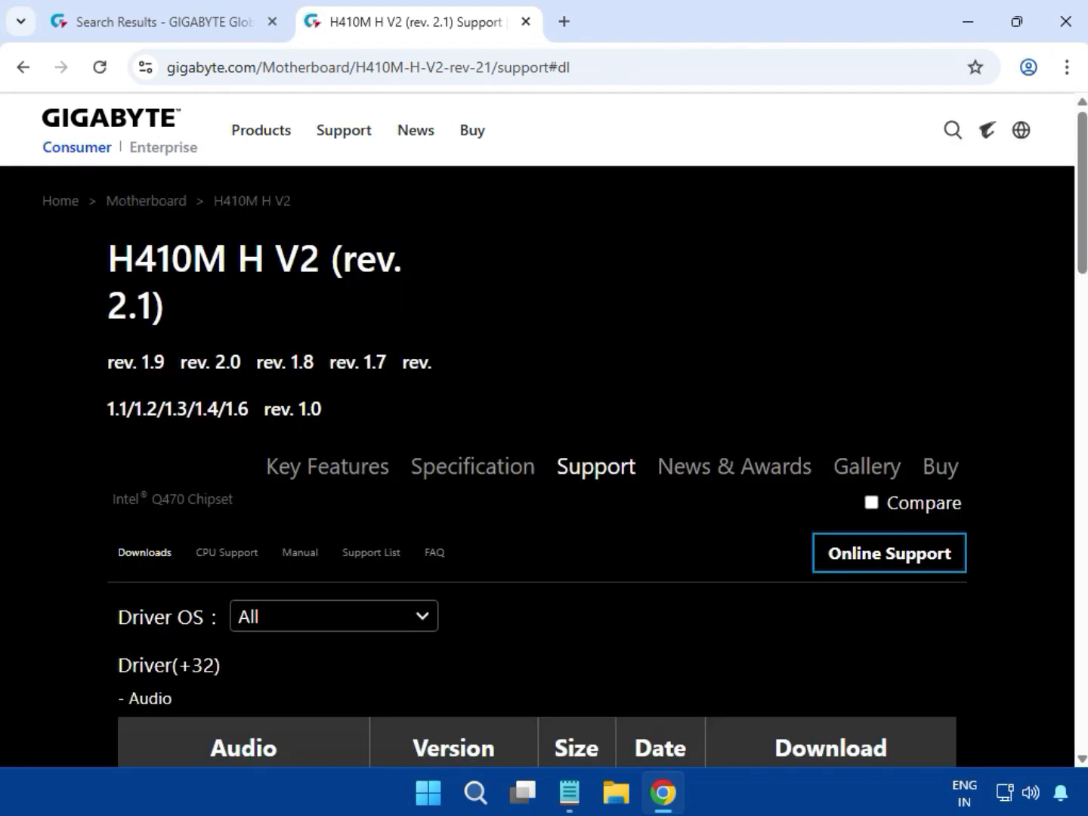
Filter the driver downloads to Windows 11 64bit and look over the driver categories
click(333, 633)
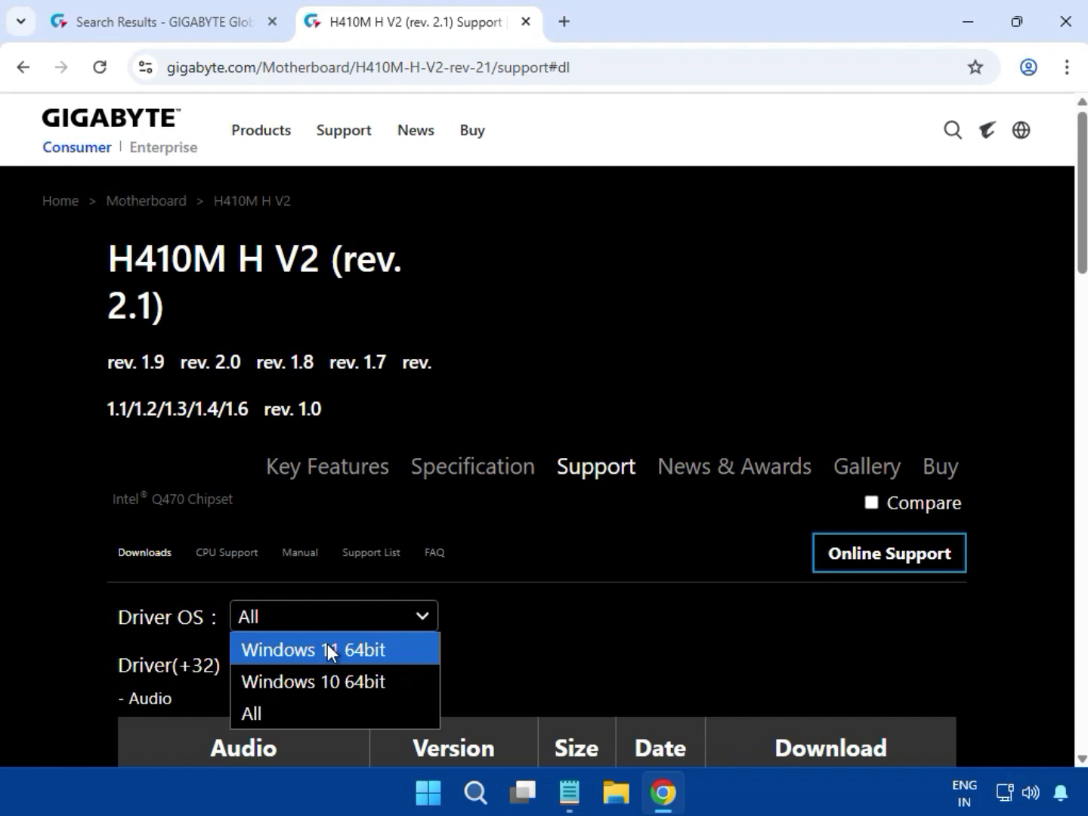
click(323, 647)
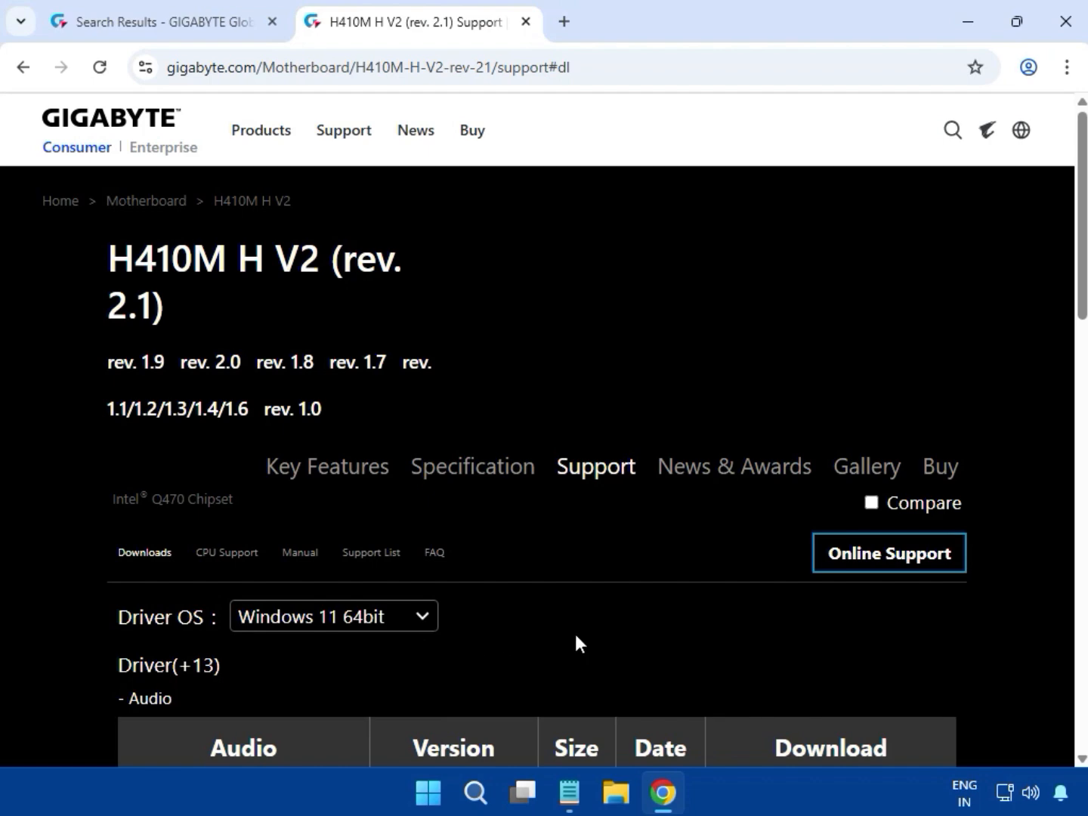
scroll(575, 638, down, 4)
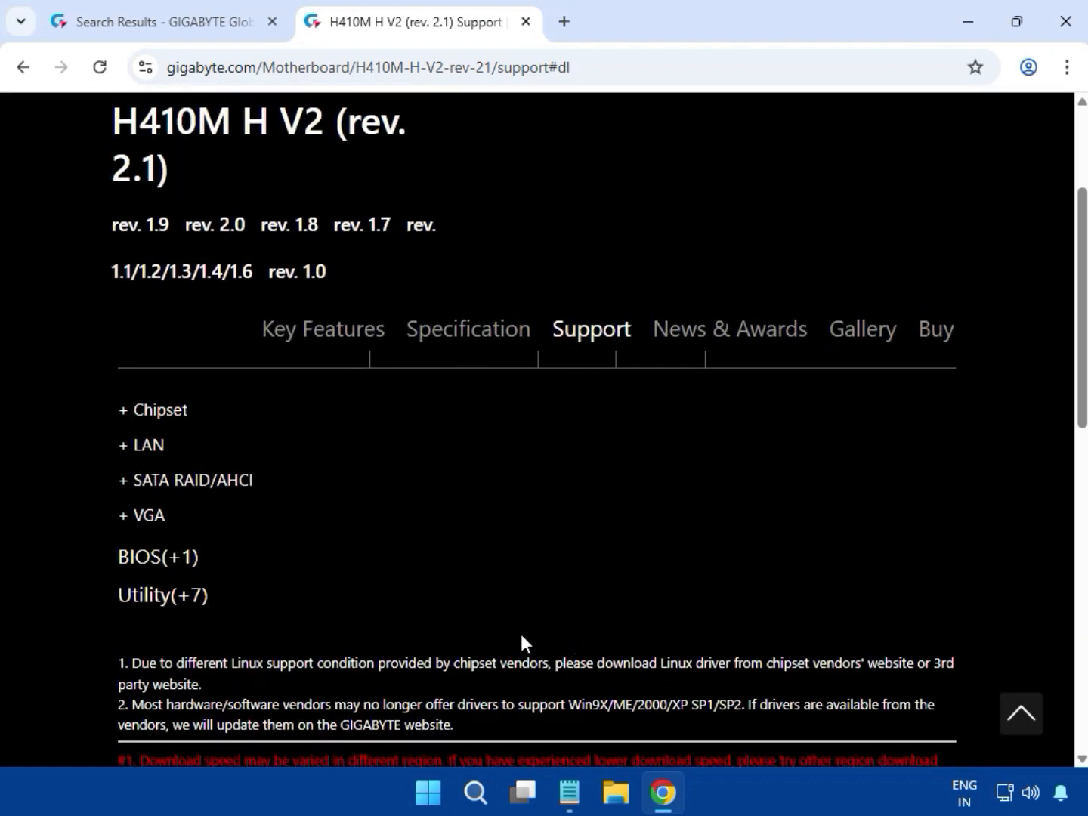
scroll(521, 638, up, 4)
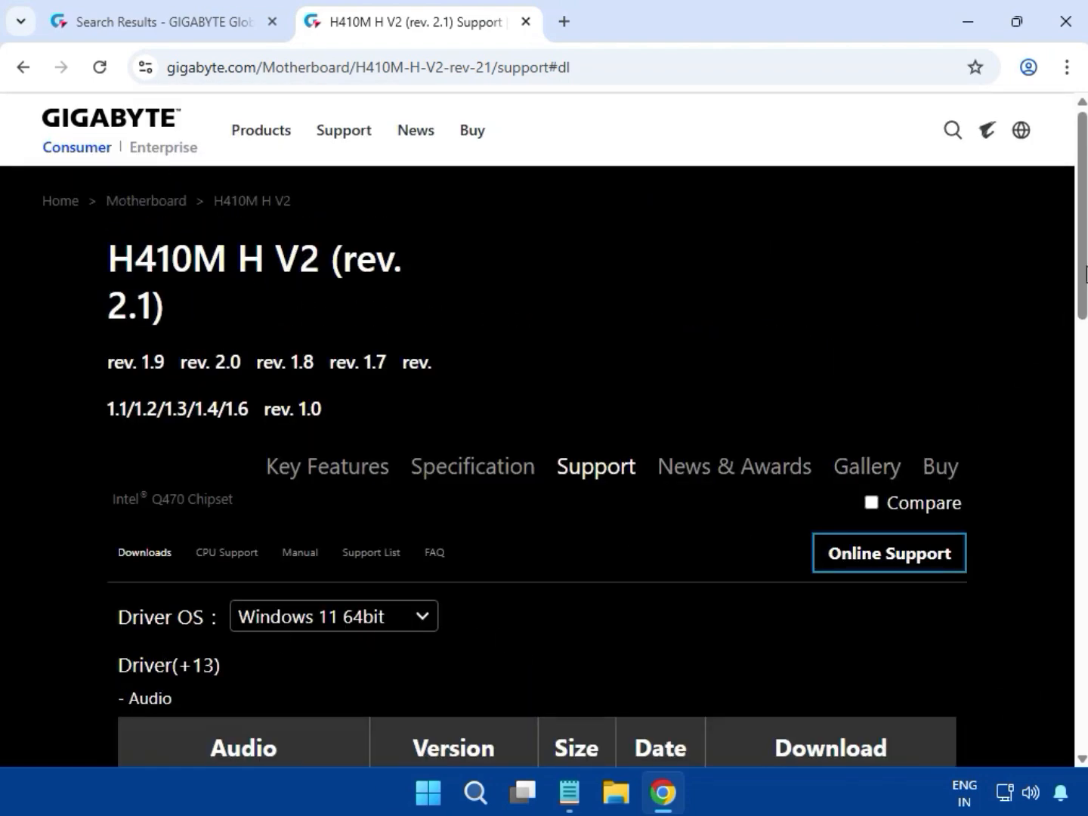
Download the Realtek HD Audio Driver, version 6.0.9225.1, and check the download's progress
mouse_move(1085, 275)
mouse_down()
mouse_move(1085, 328)
mouse_move(1082, 297)
mouse_up()
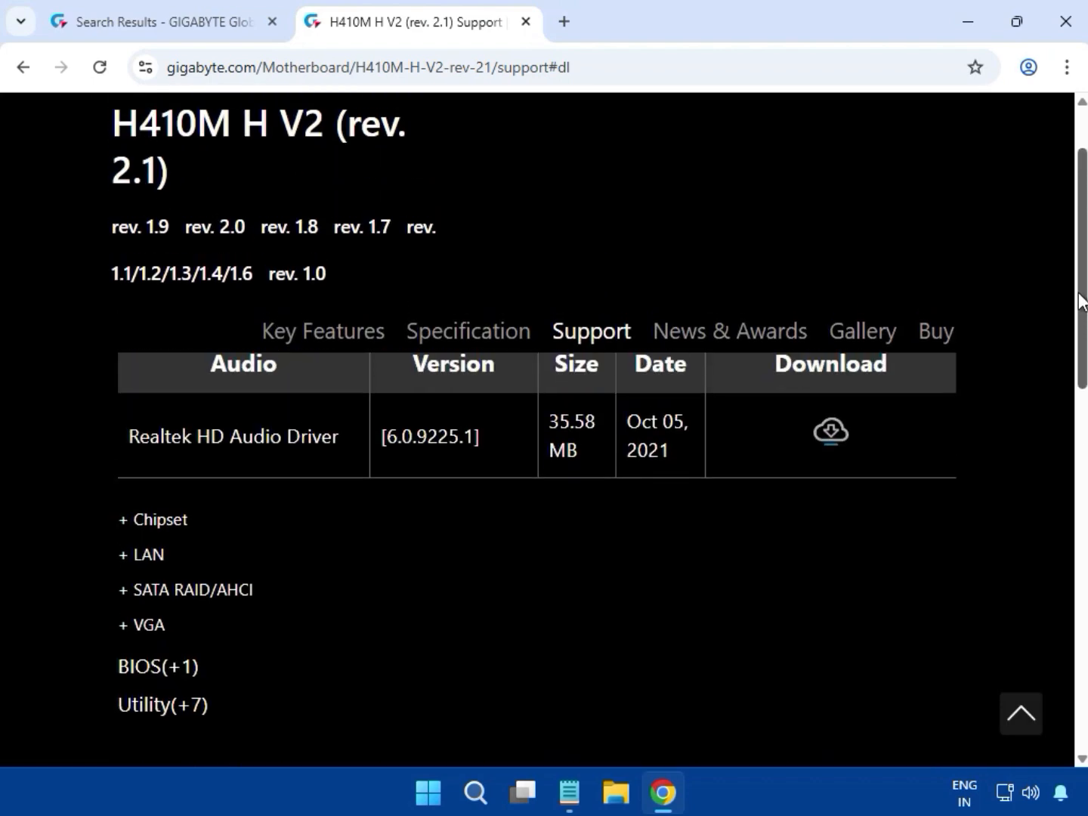
click(167, 556)
scroll(145, 702, down, 1)
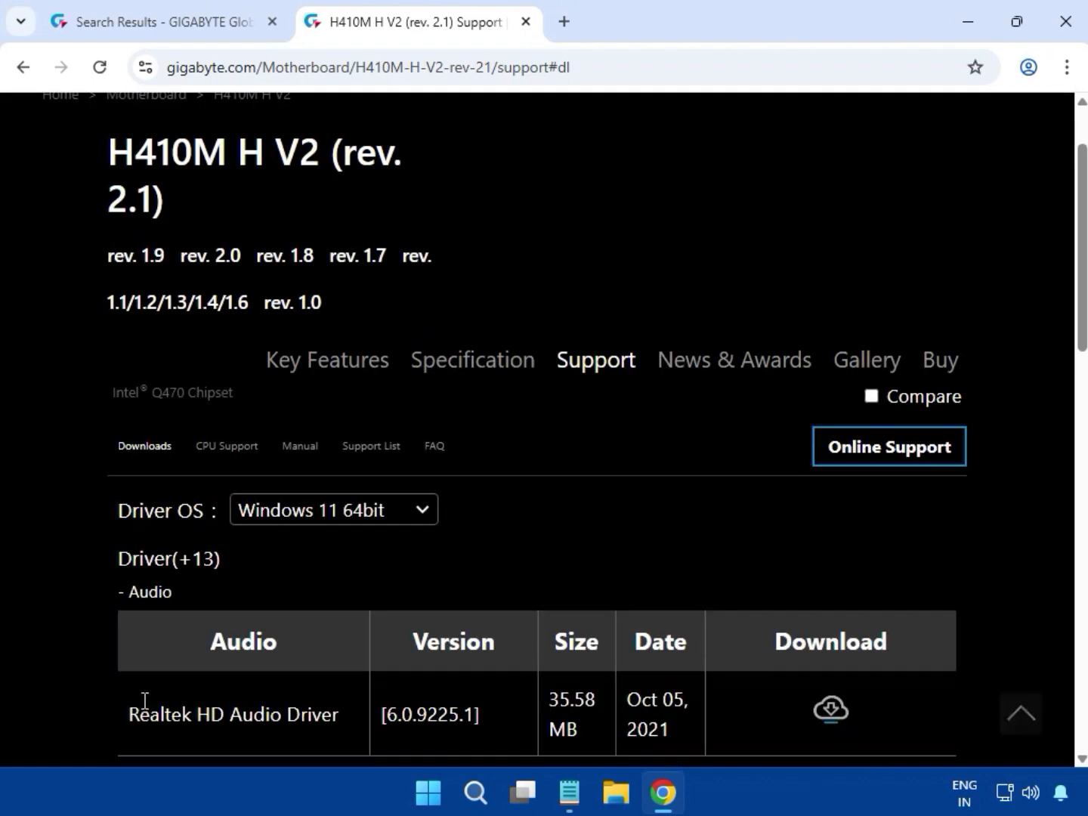
drag(129, 717, 387, 720)
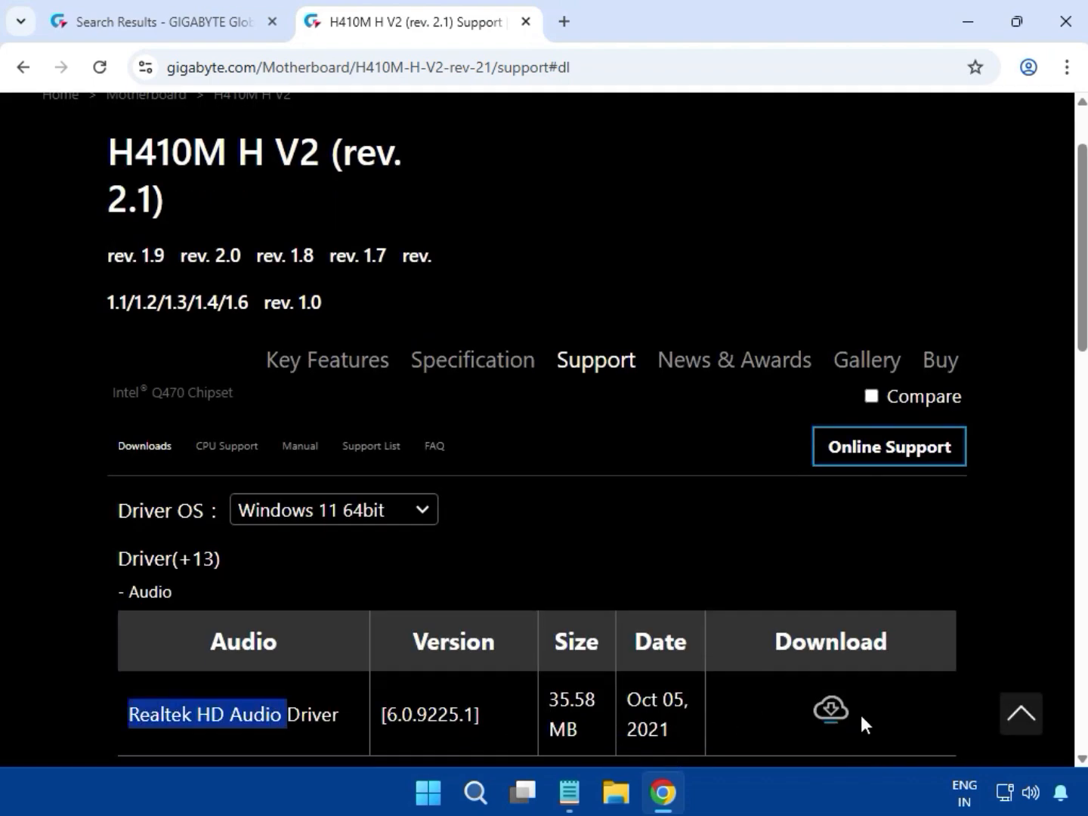
click(832, 715)
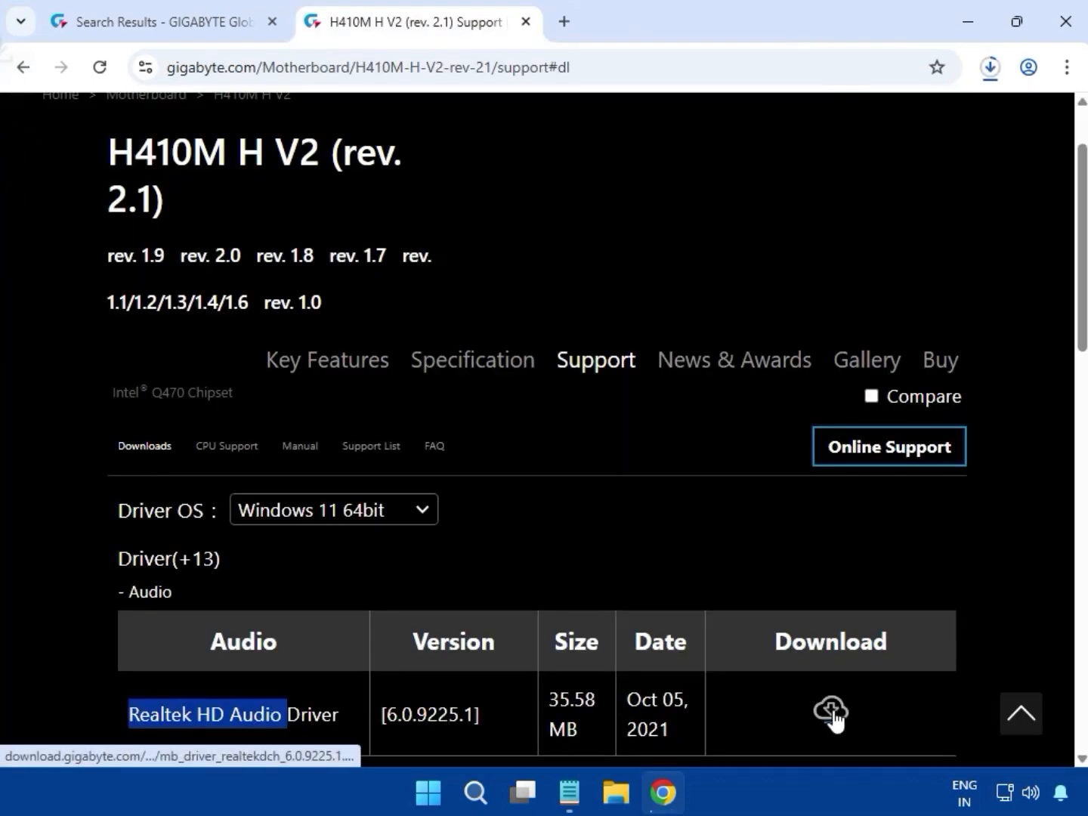
click(984, 79)
mouse_move(868, 163)
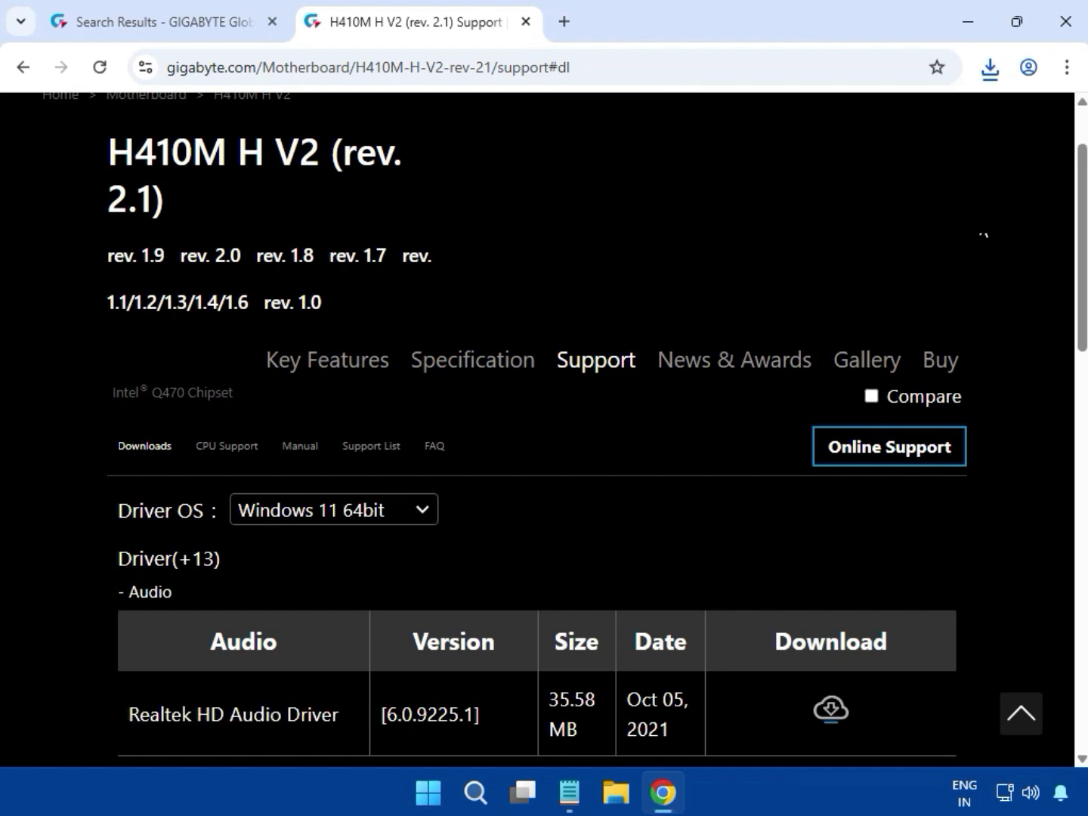
Open the downloaded Realtek audio driver archive and browse its 9225.1_UAD_Win10_Win11 folder down to the setup files
click(991, 72)
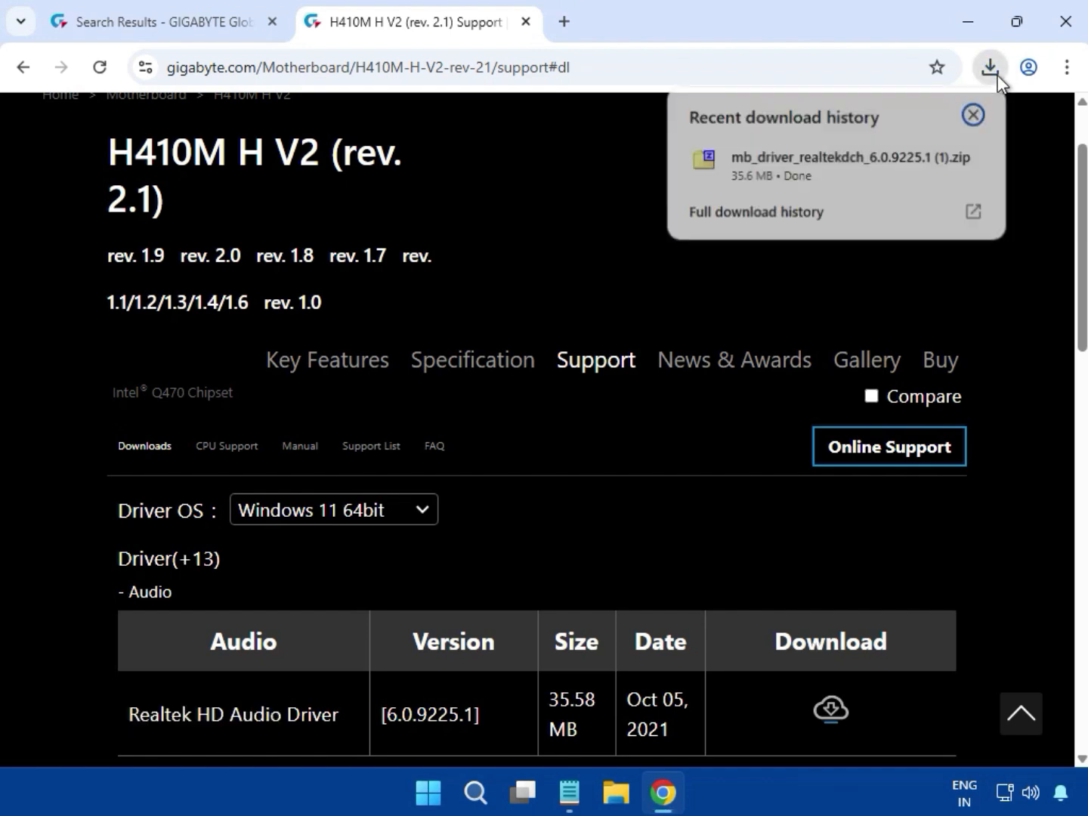
click(831, 159)
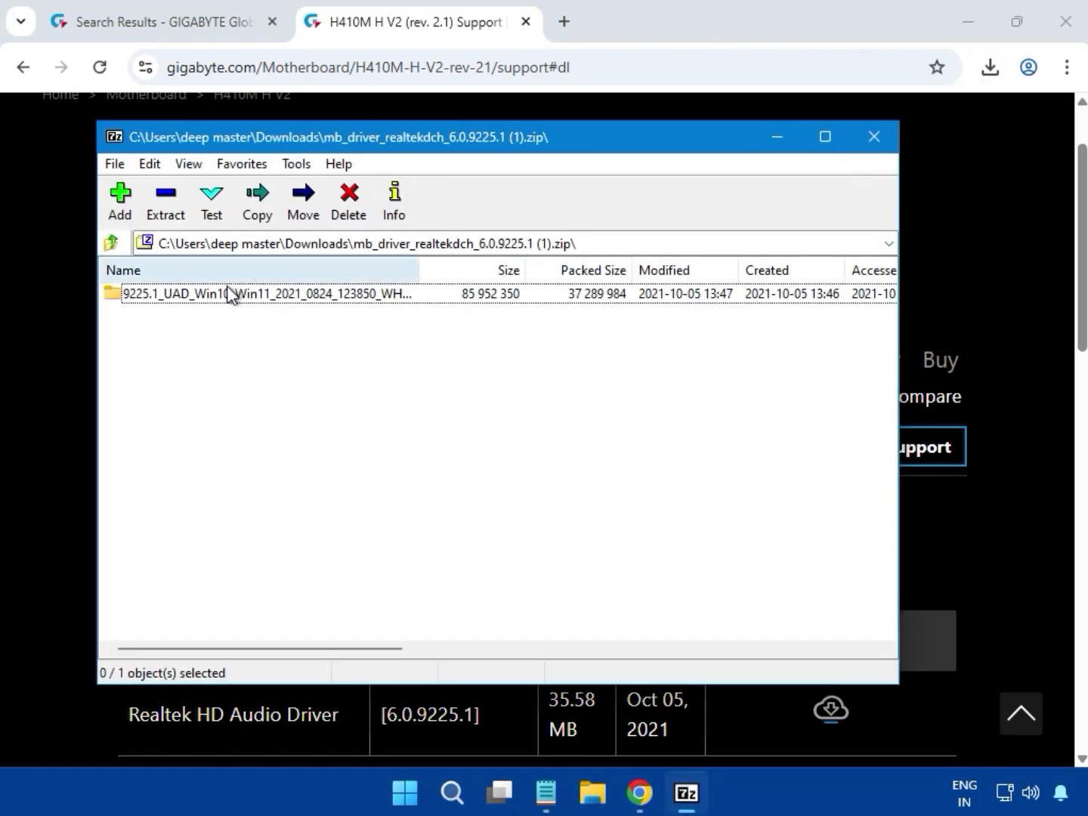
click(227, 294)
click(228, 294)
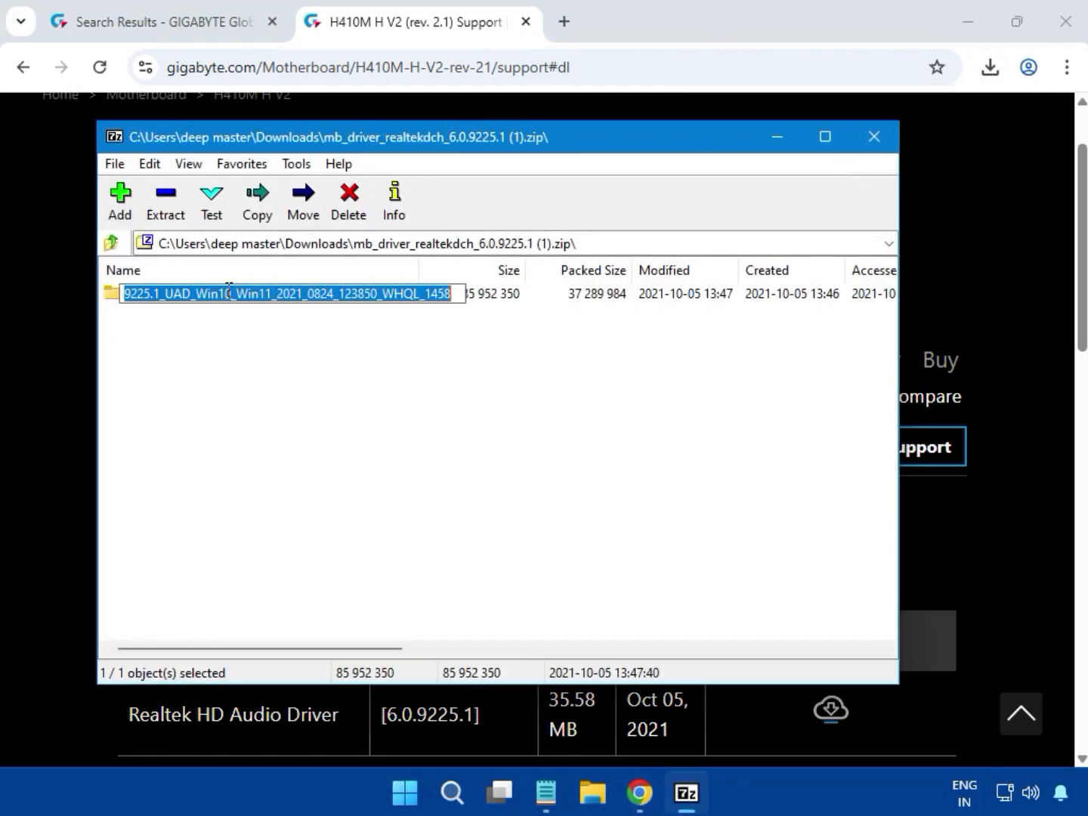
key(Escape)
double_click(252, 301)
scroll(280, 396, down, 10)
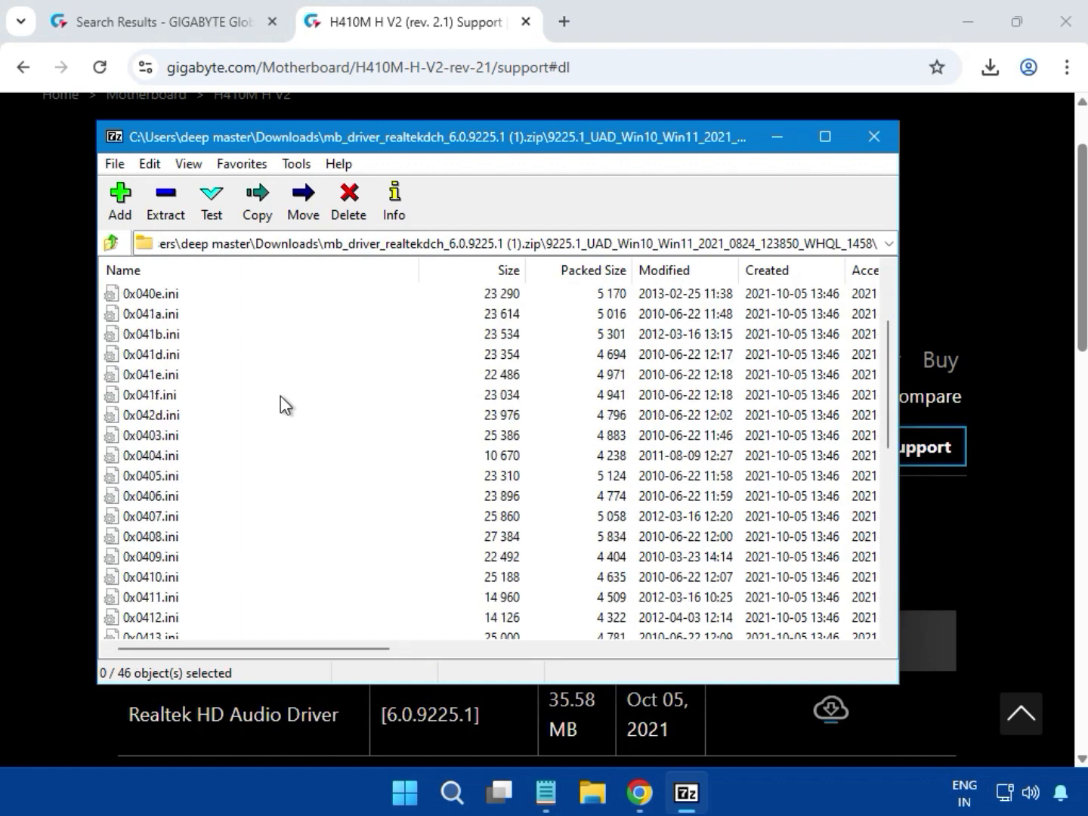
scroll(281, 396, down, 4)
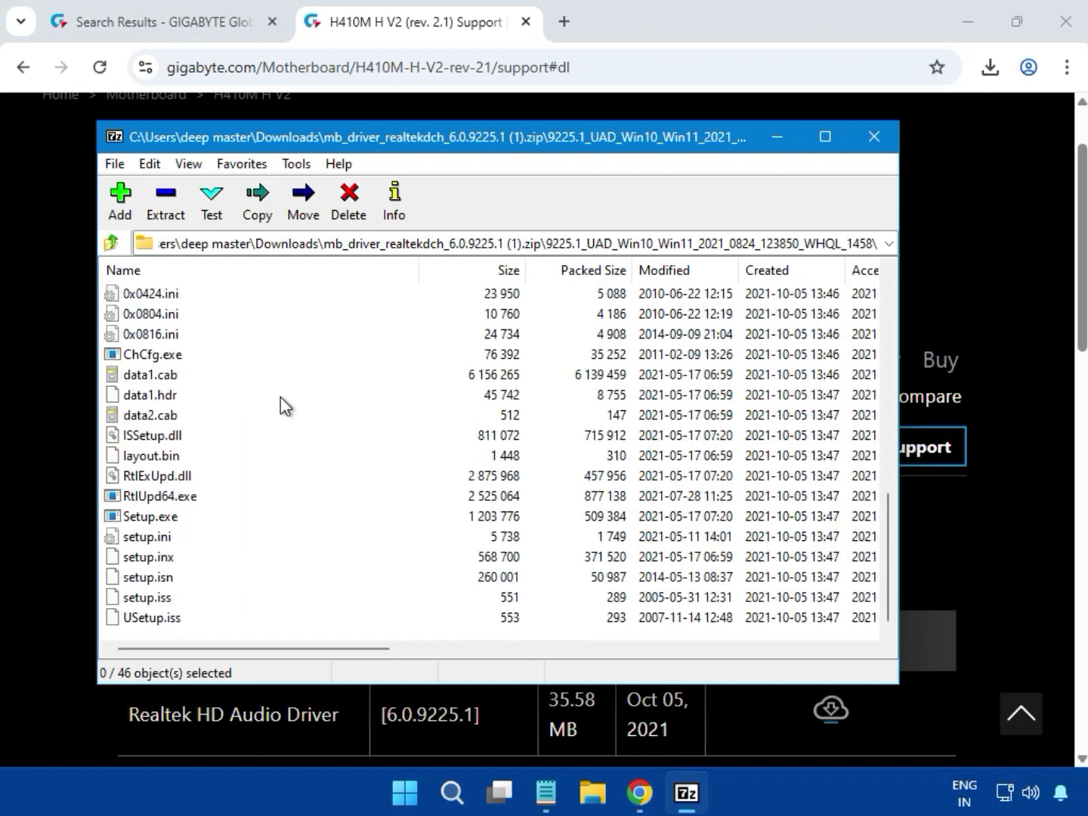
Try to run Setup.exe directly from the archive, allowing it to make changes, and dismiss the InstallShield Wizard dialog
click(148, 520)
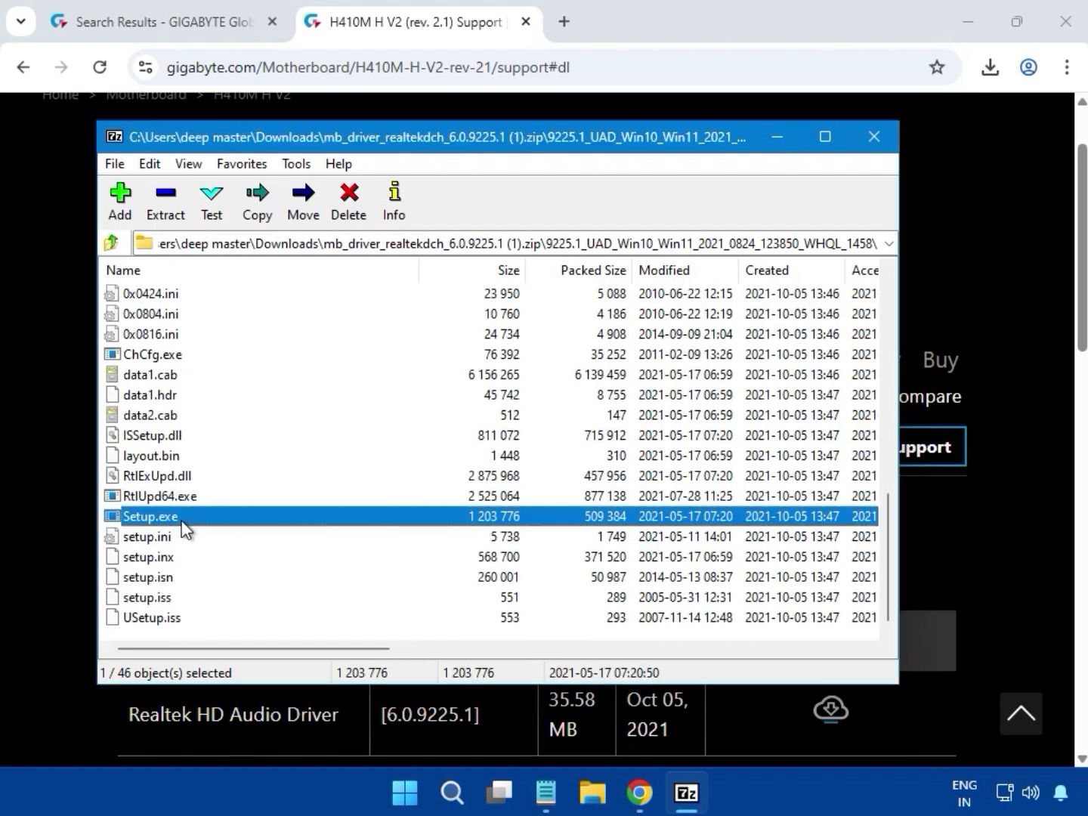
double_click(183, 520)
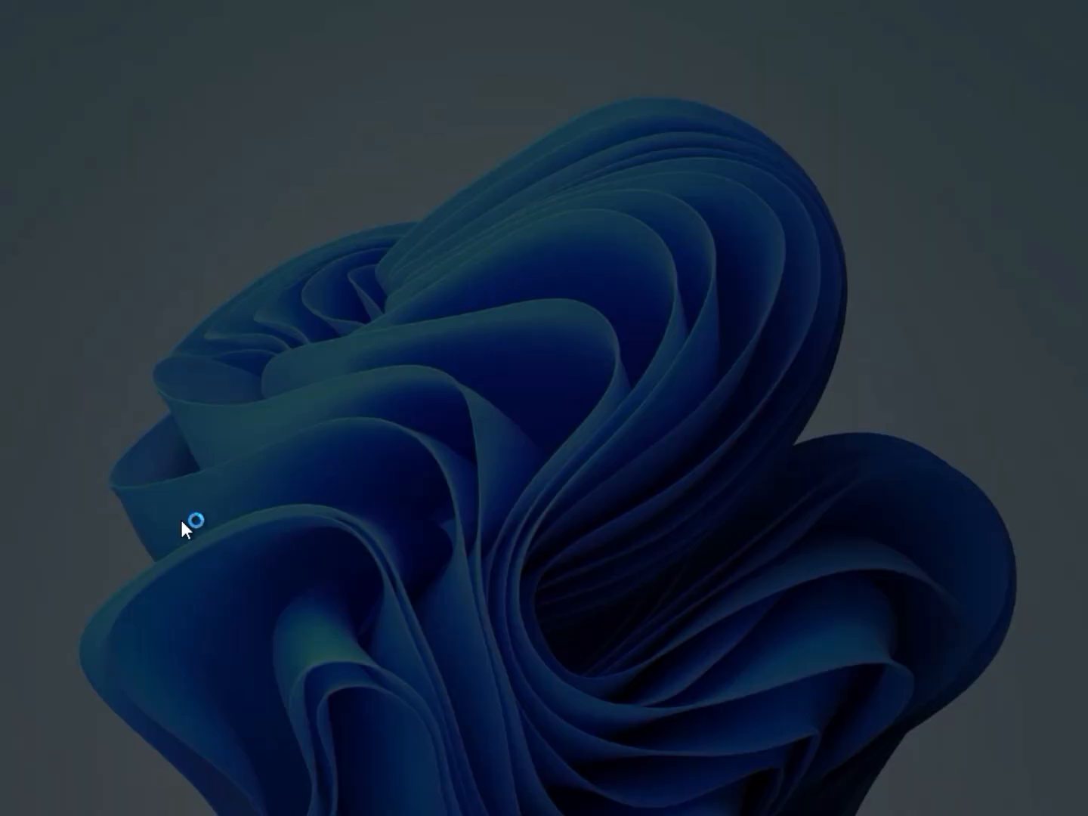
click(395, 568)
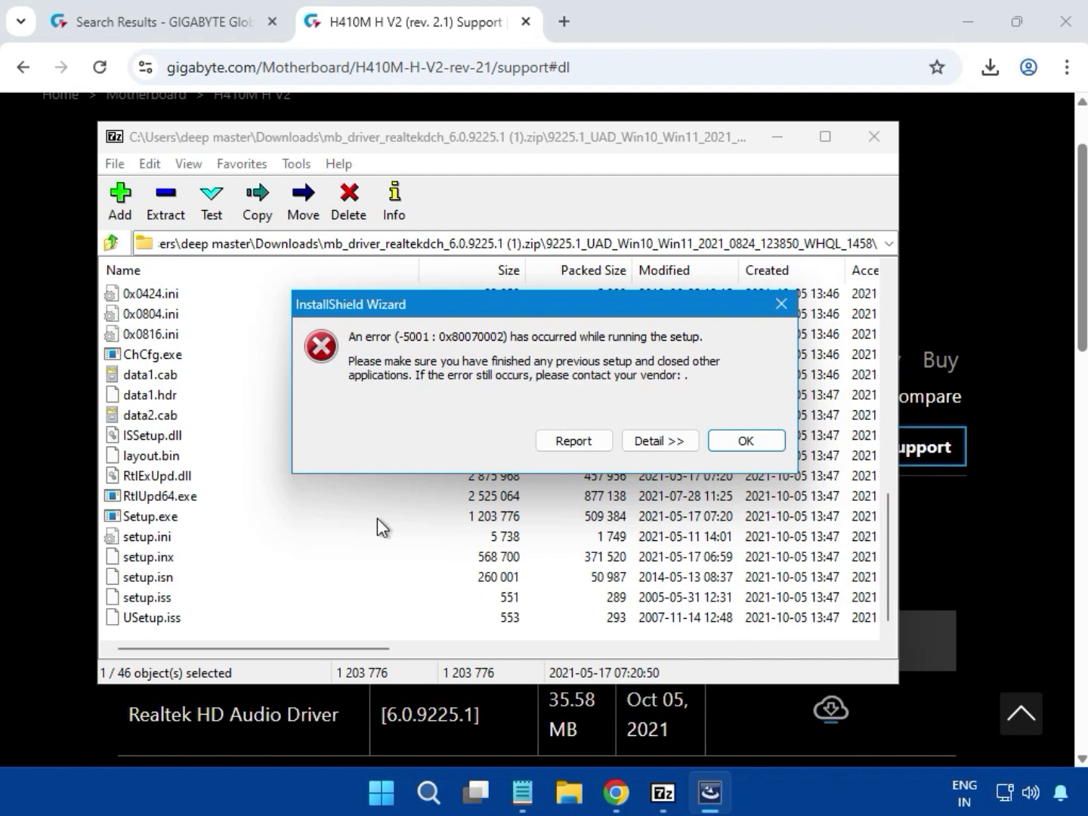
click(724, 449)
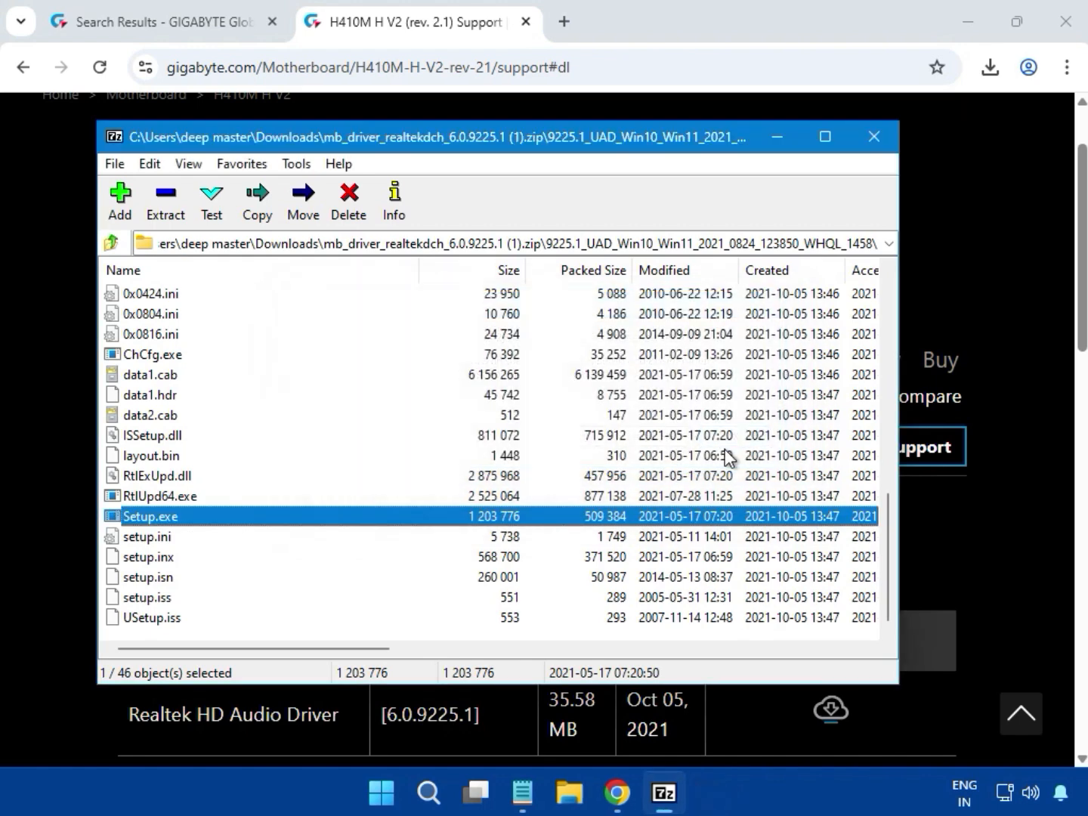
Retry Setup.exe from the archive with permission granted, dismiss the installer dialog, and close the archive window
scroll(182, 544, up, 10)
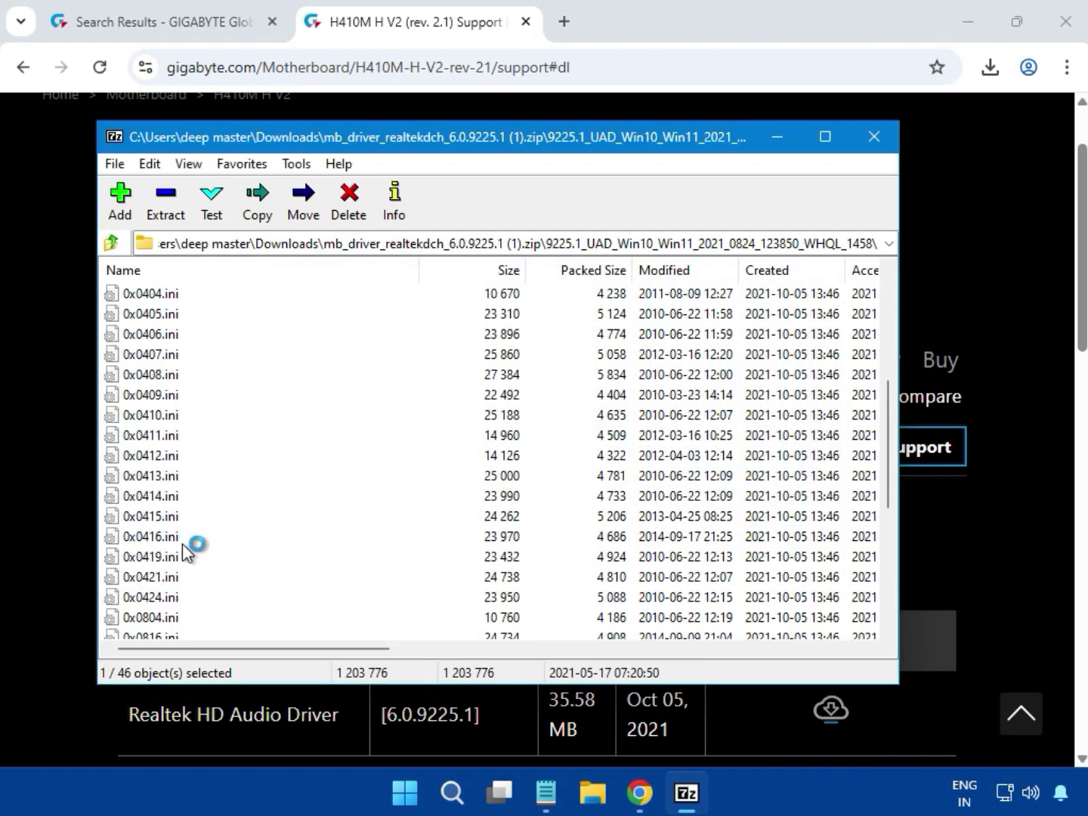
scroll(182, 542, down, 10)
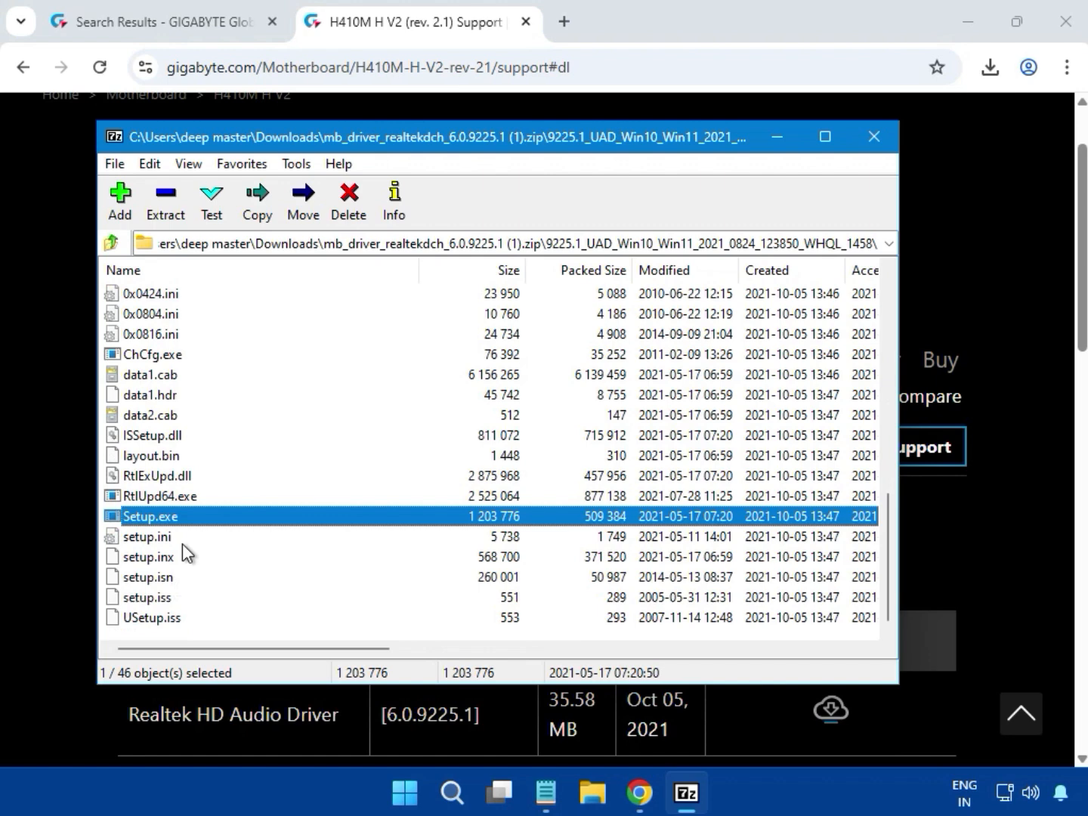
click(162, 520)
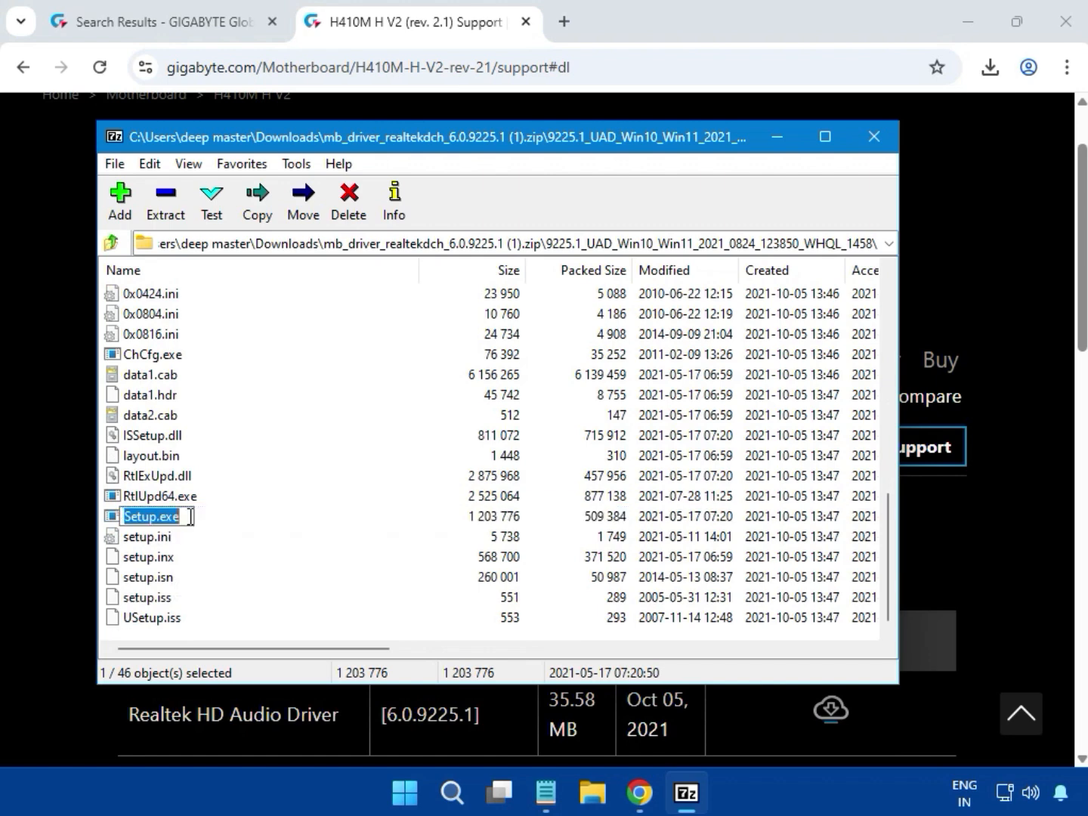
double_click(233, 521)
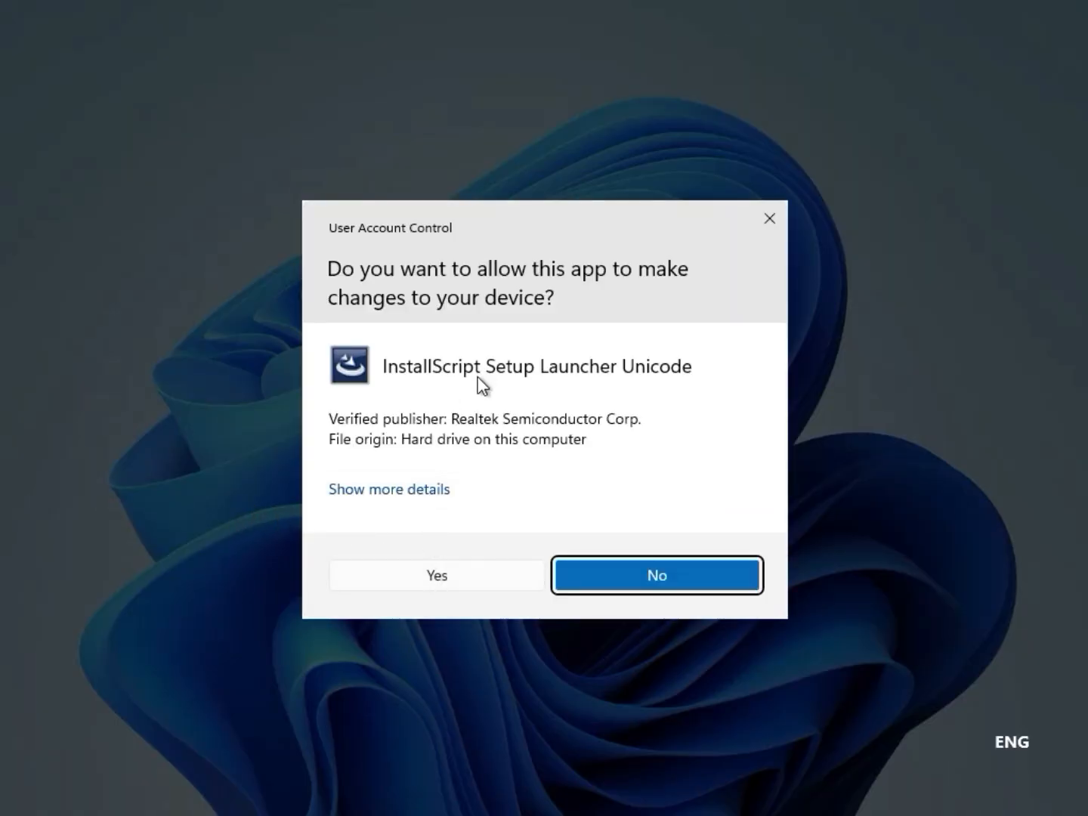
click(445, 581)
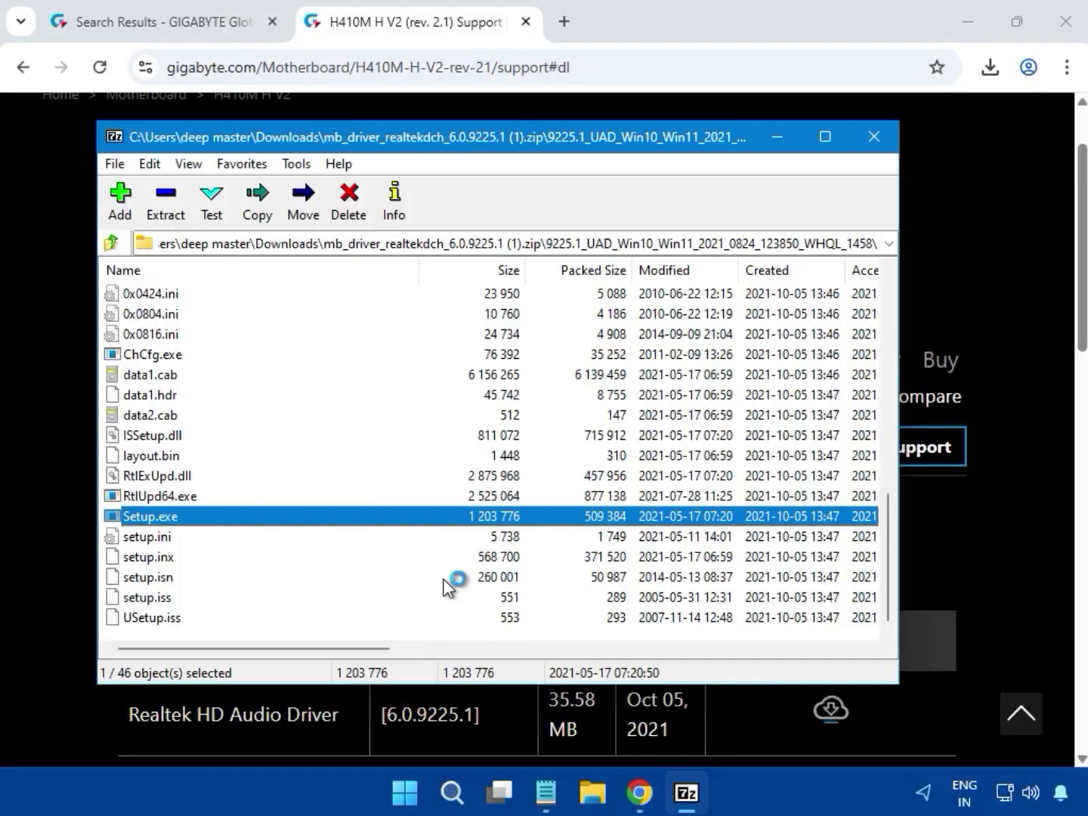
click(780, 306)
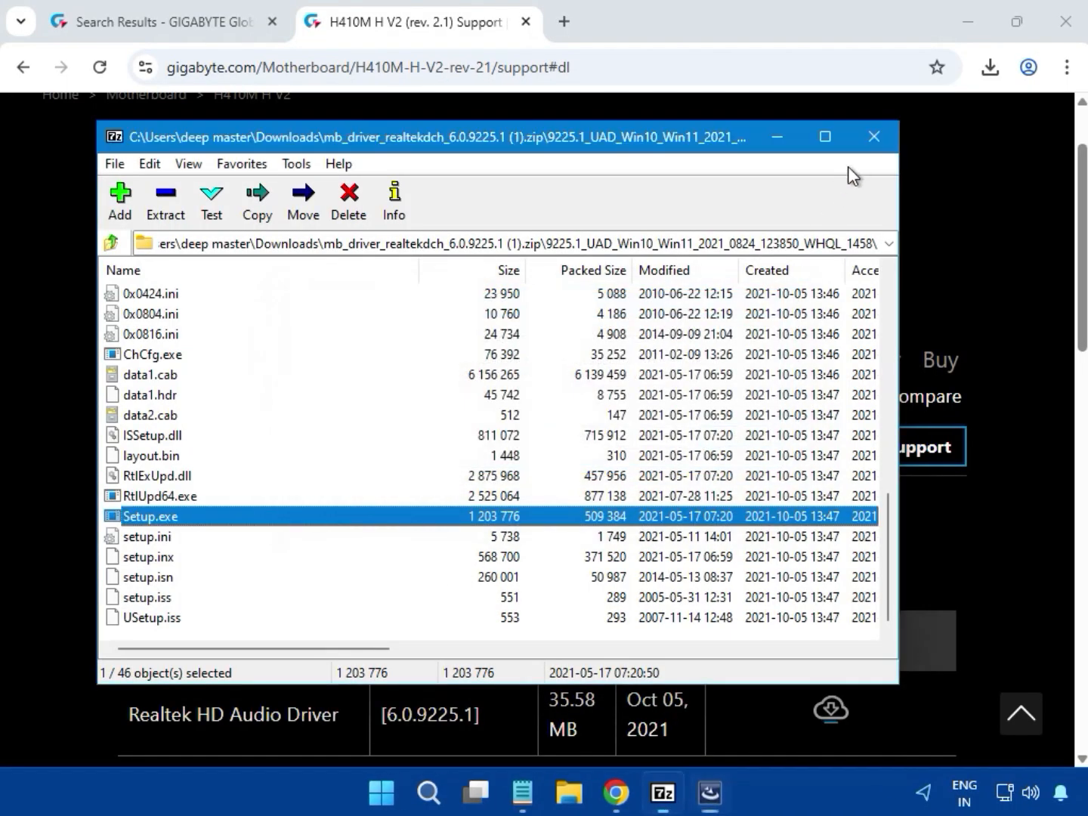
click(869, 141)
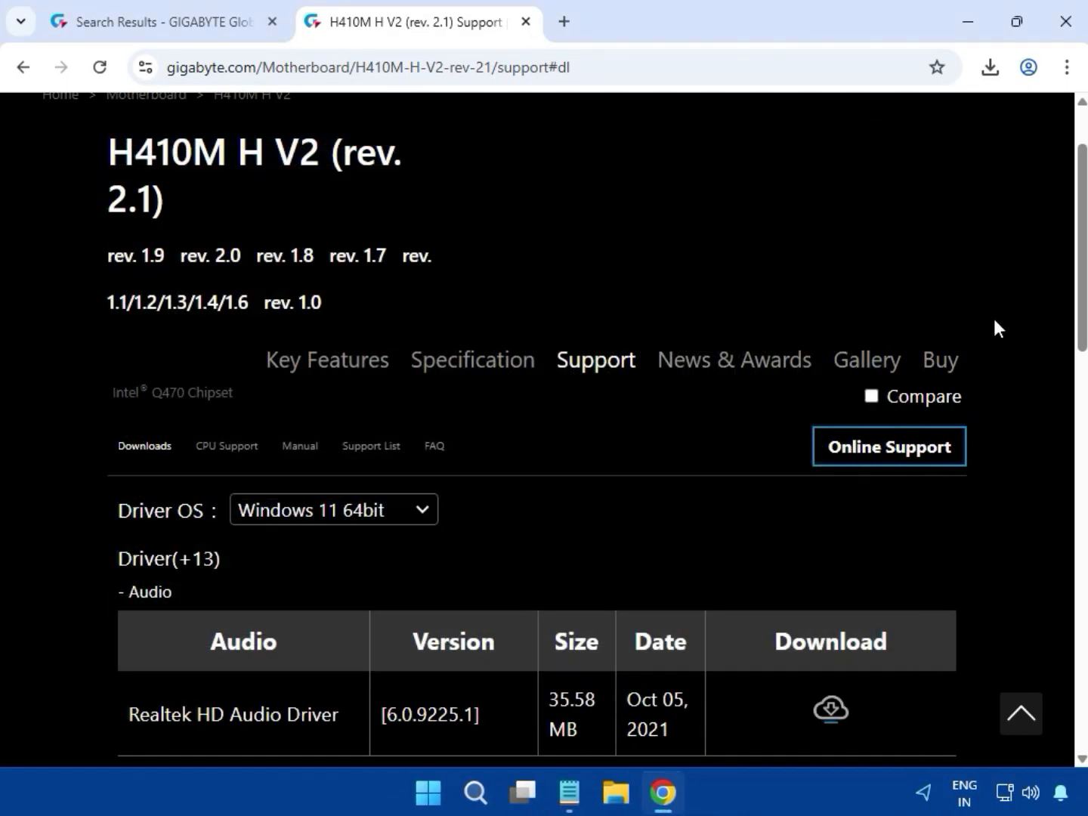
Expand the Chipset category in the motherboard's Windows 11 64bit driver list
scroll(923, 412, down, 6)
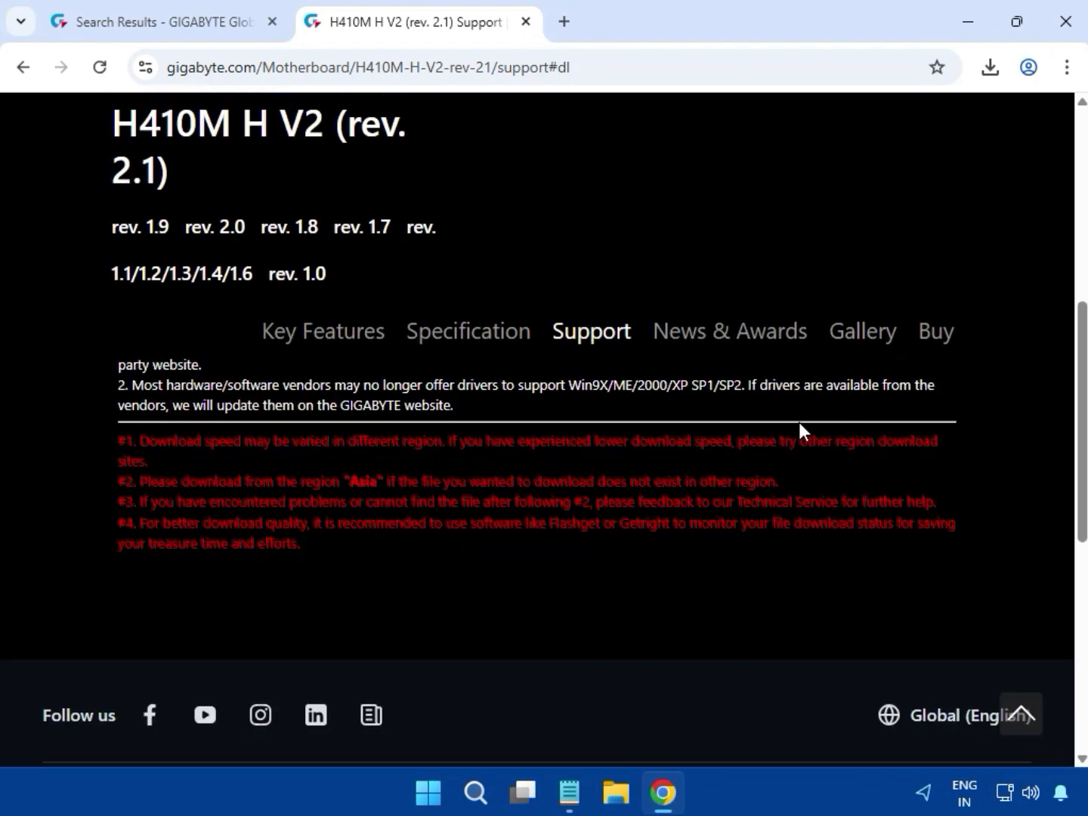
scroll(800, 422, up, 3)
scroll(461, 491, up, 1)
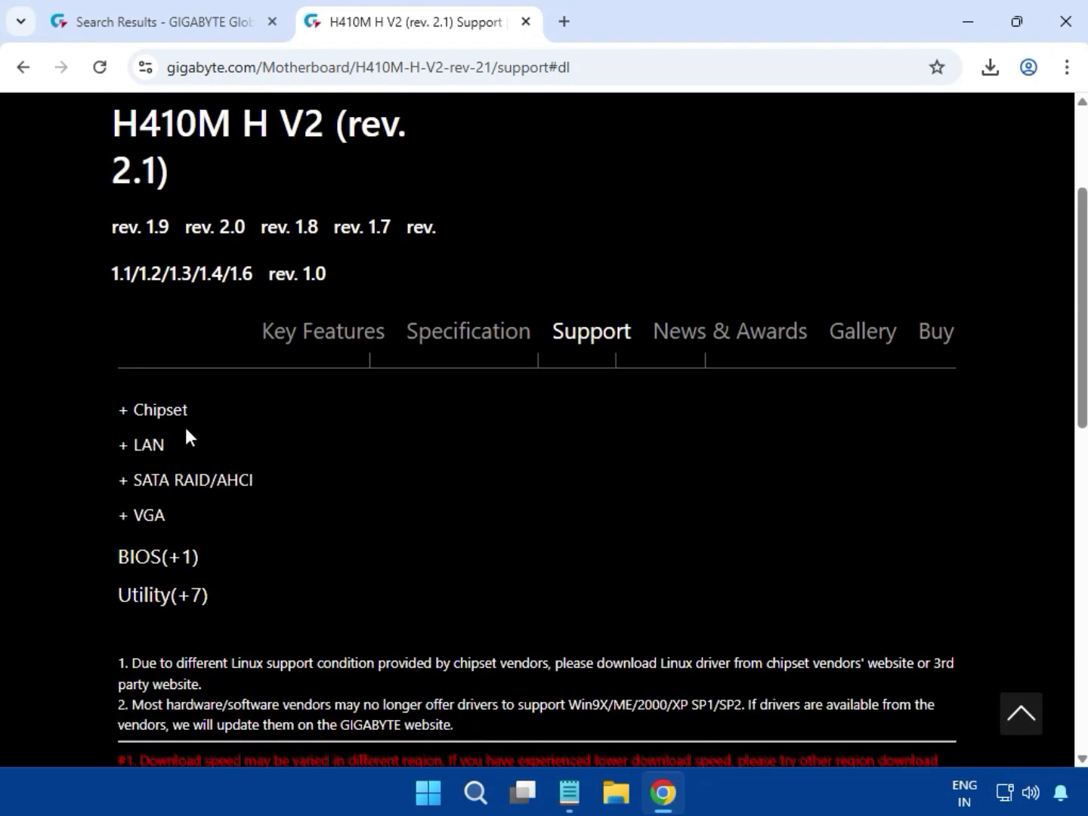
double_click(141, 416)
click(137, 415)
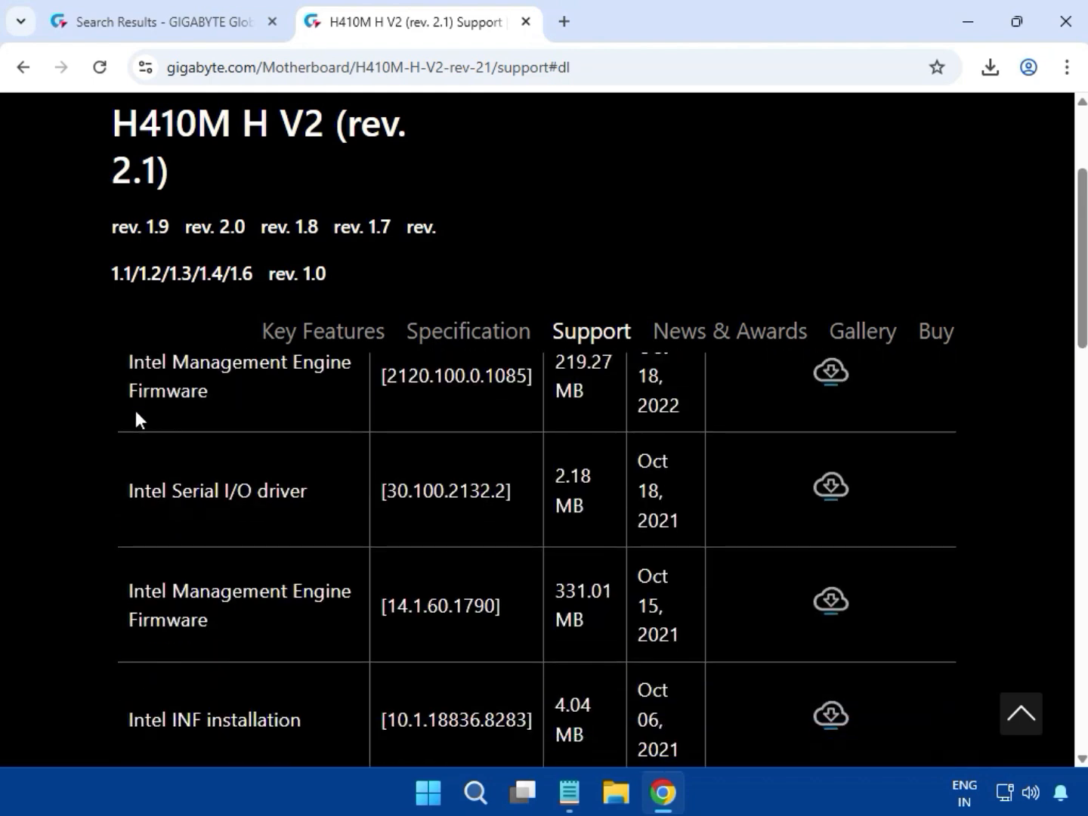
Find the Intel INF installation entry, version 10.1.18836.8283, among the chipset drivers and download it
scroll(136, 412, up, 1)
scroll(241, 473, down, 1)
scroll(252, 473, down, 1)
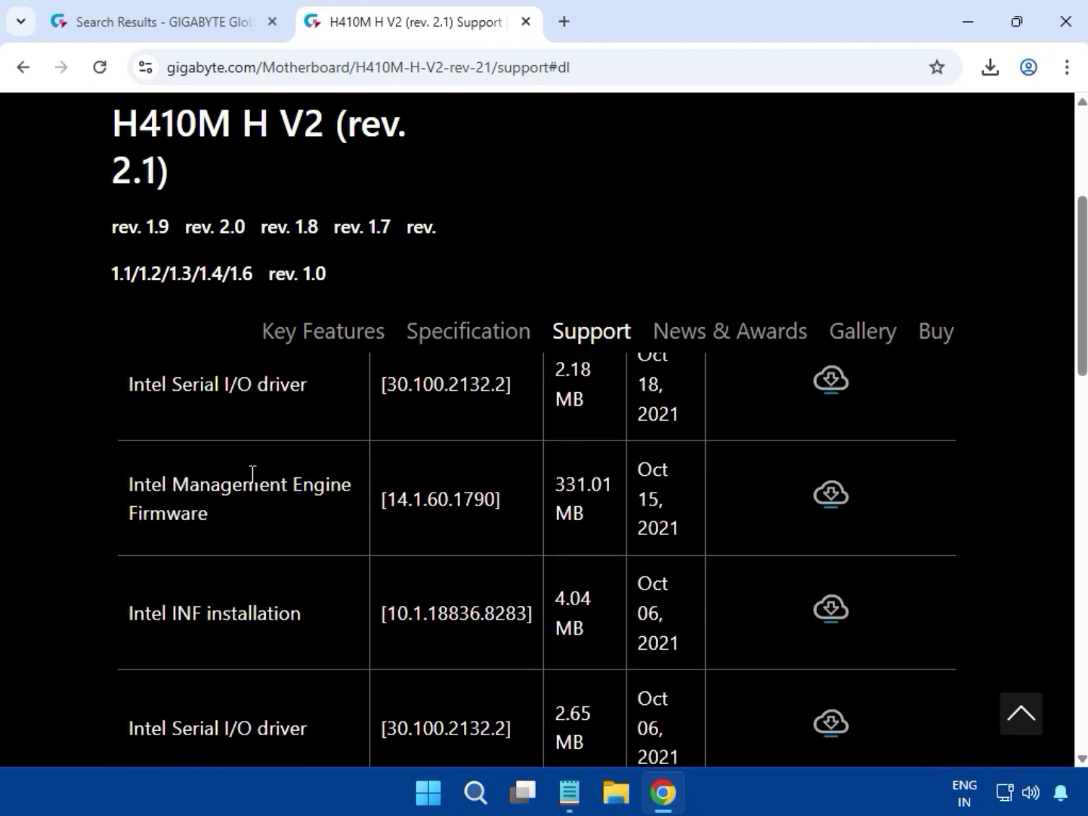
scroll(177, 479, up, 1)
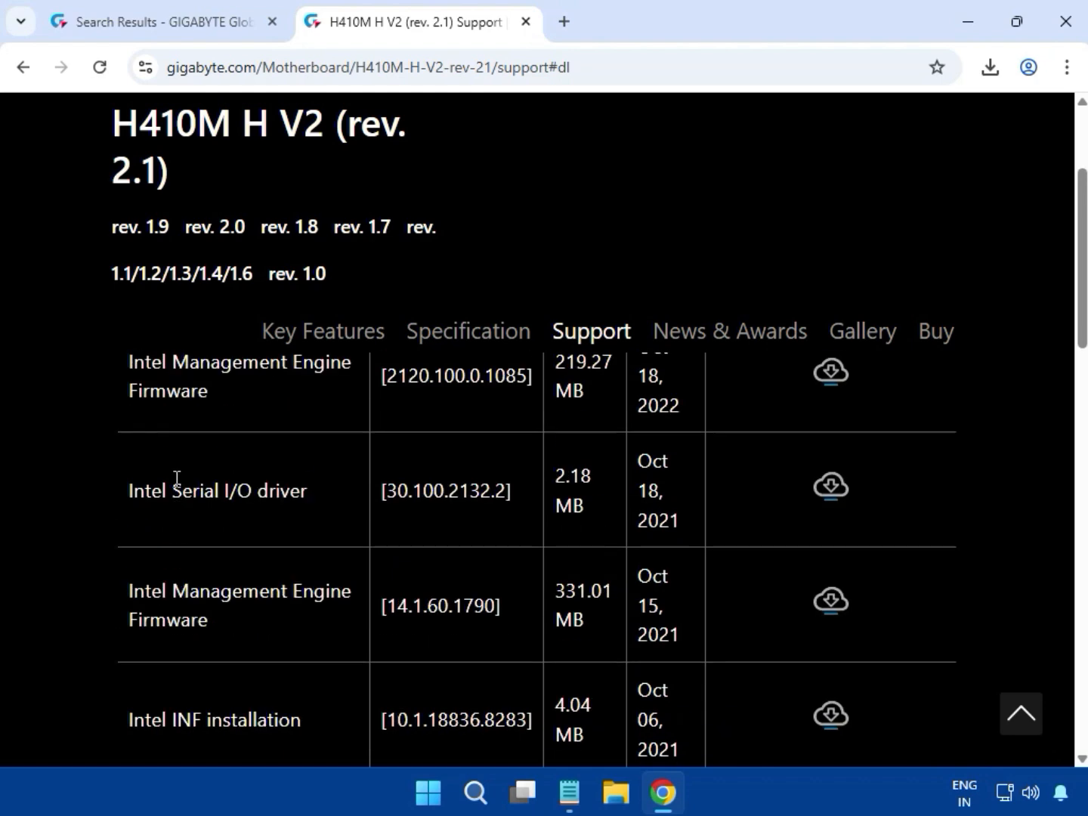
scroll(178, 477, up, 1)
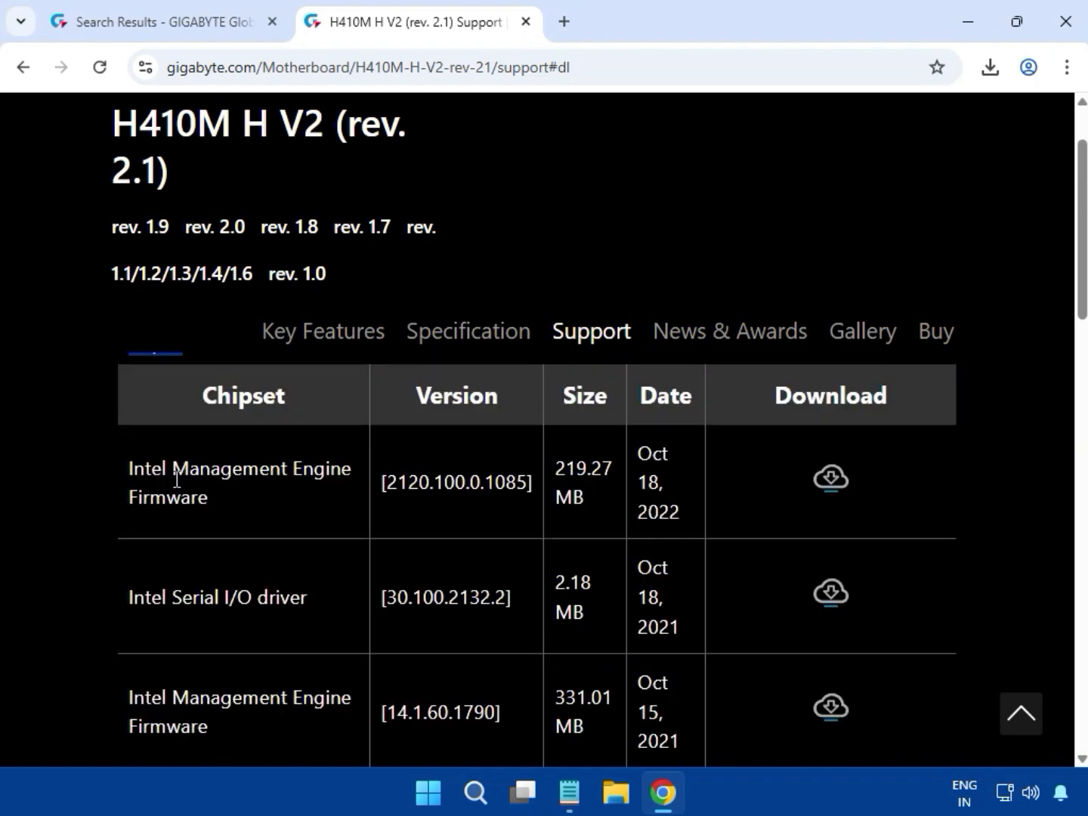
scroll(176, 478, down, 5)
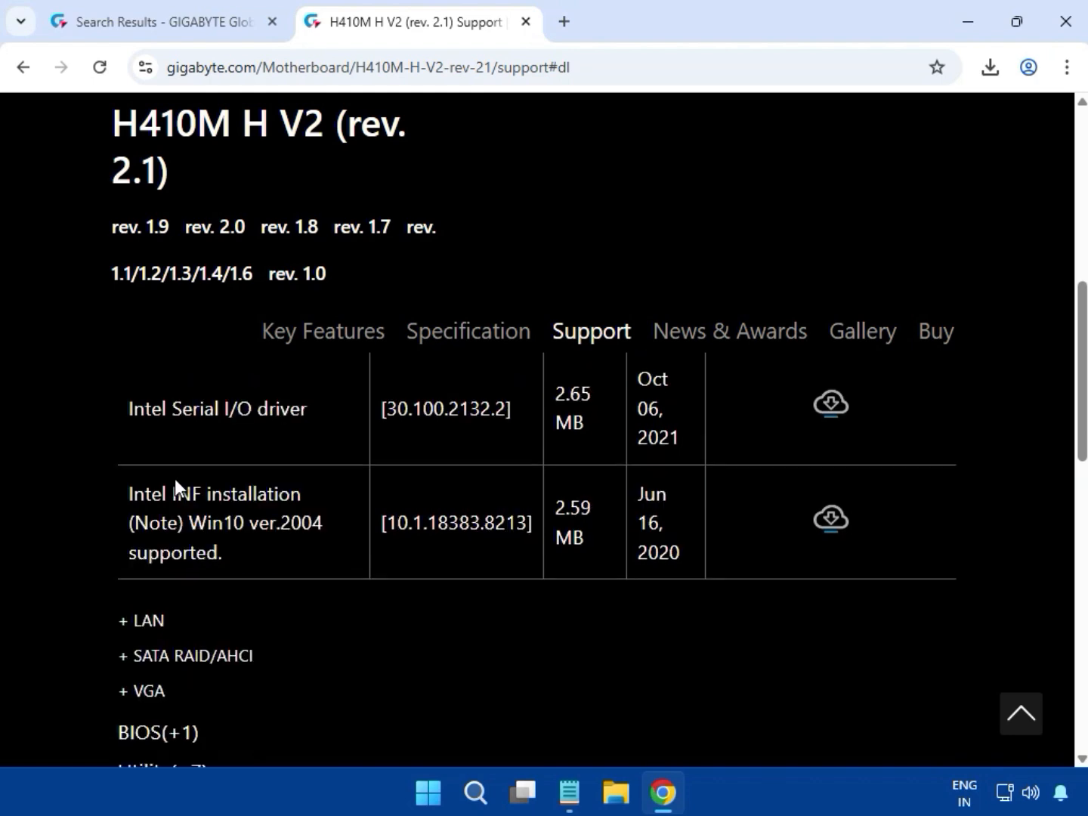
scroll(174, 478, up, 2)
drag(129, 505, 316, 511)
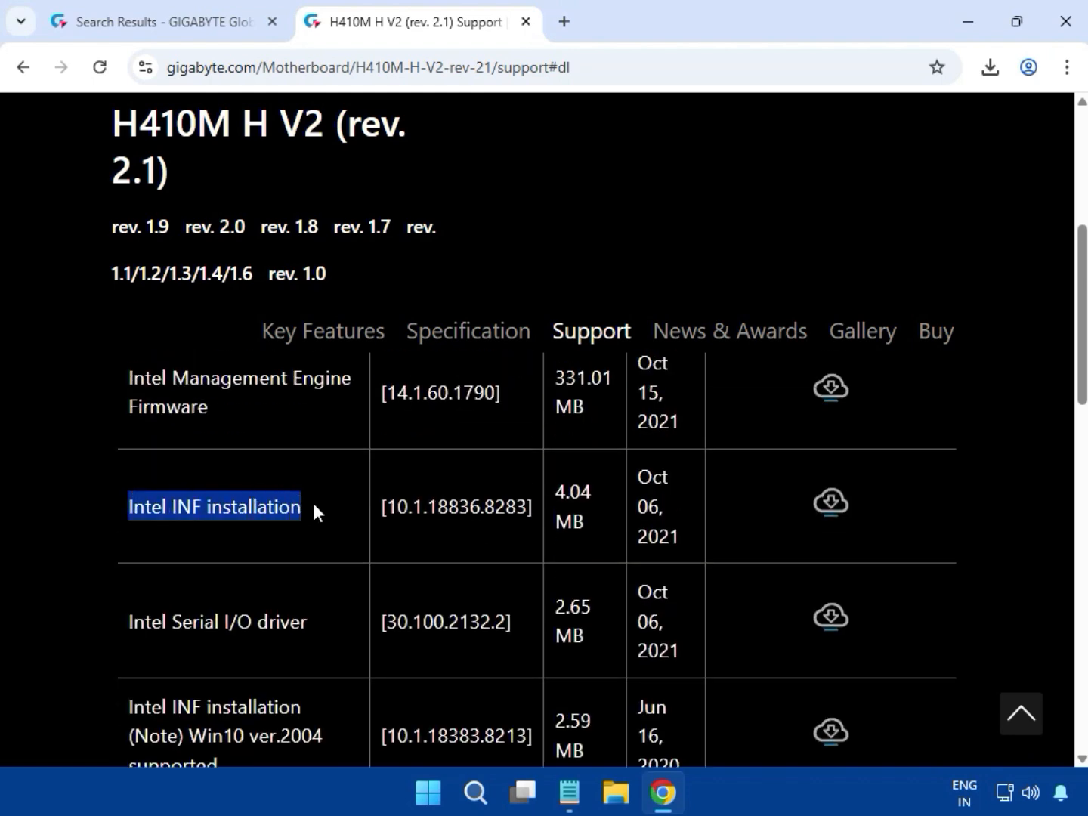
click(832, 504)
Open the downloaded mb_driver_infupdate_10.1.18836.8283.zip archive and its Chipset-10.1.18836.8283-Public-MUP folder
click(991, 69)
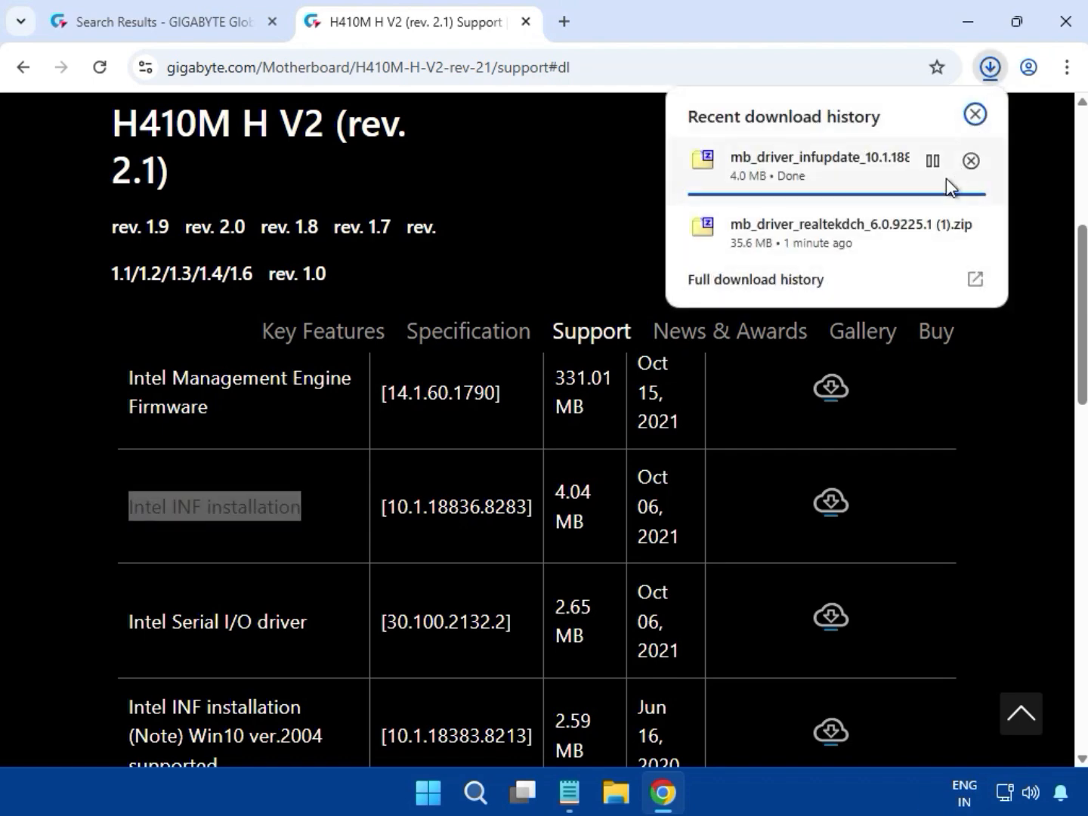
click(816, 181)
click(273, 294)
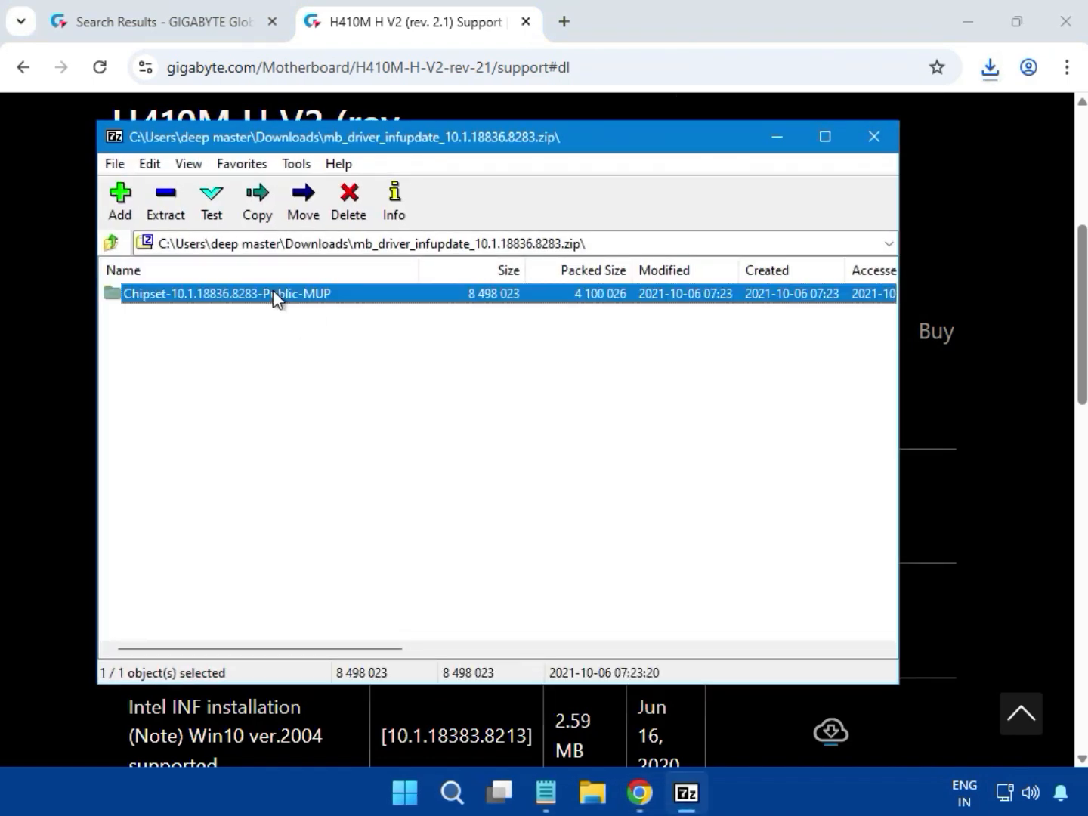
double_click(273, 294)
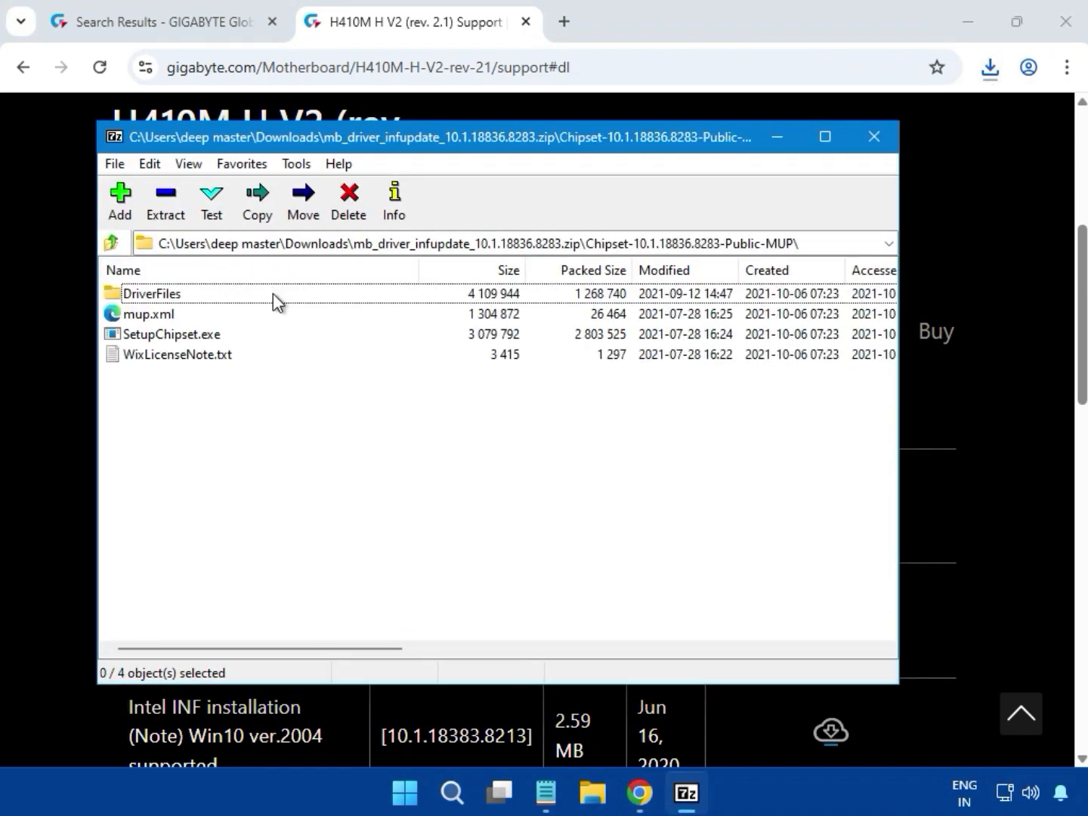
Try to install Intel Chipset Device Software with SetupChipset.exe, allowing it to make changes, then dismiss the installer and close the archive window
double_click(133, 337)
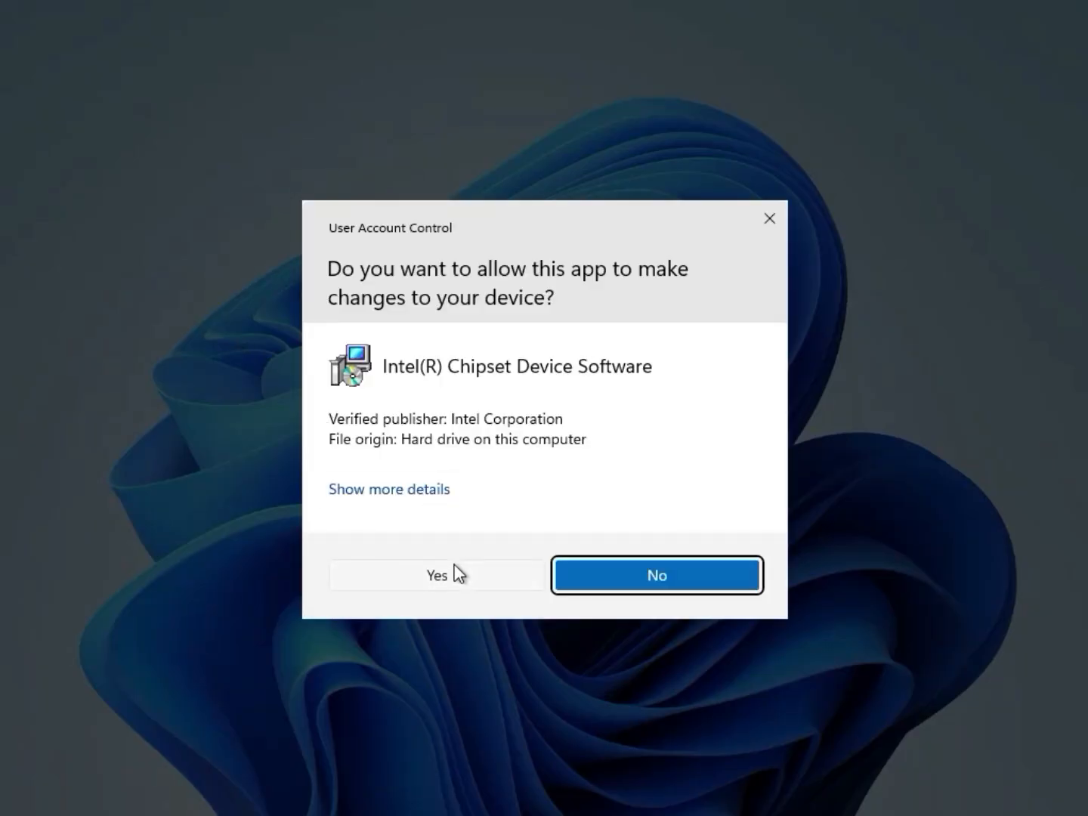
click(455, 569)
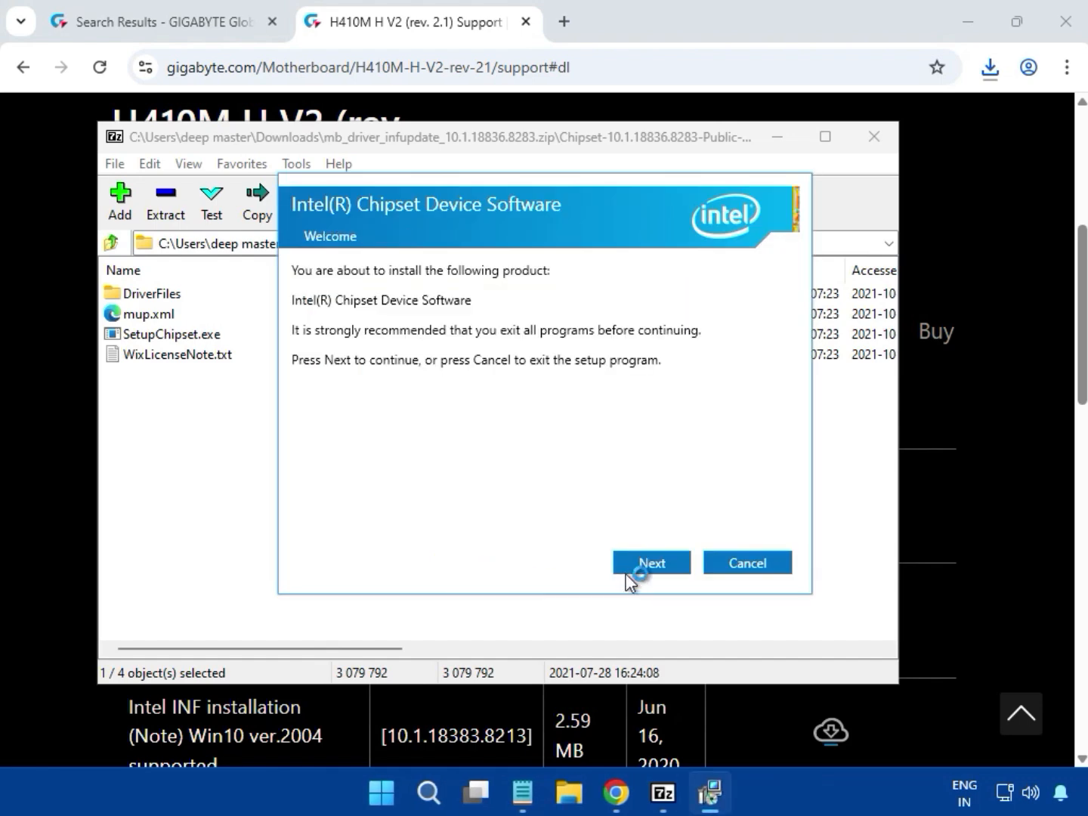
click(630, 570)
click(644, 566)
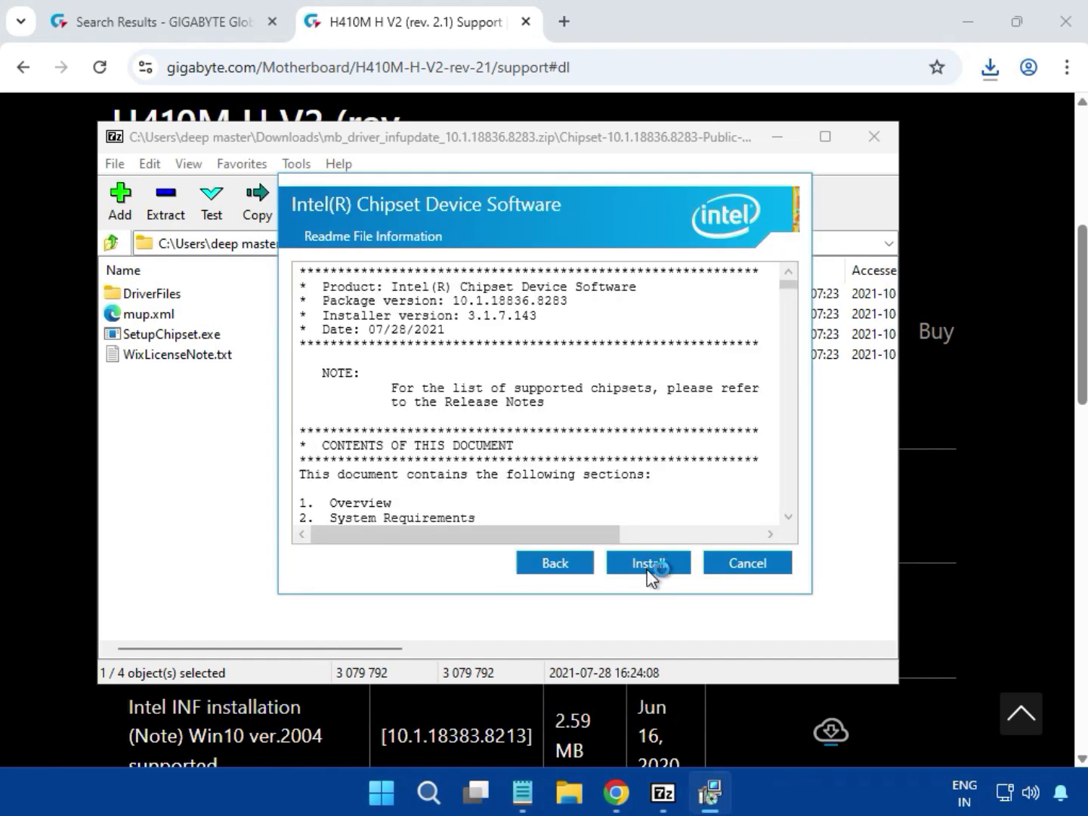
click(649, 566)
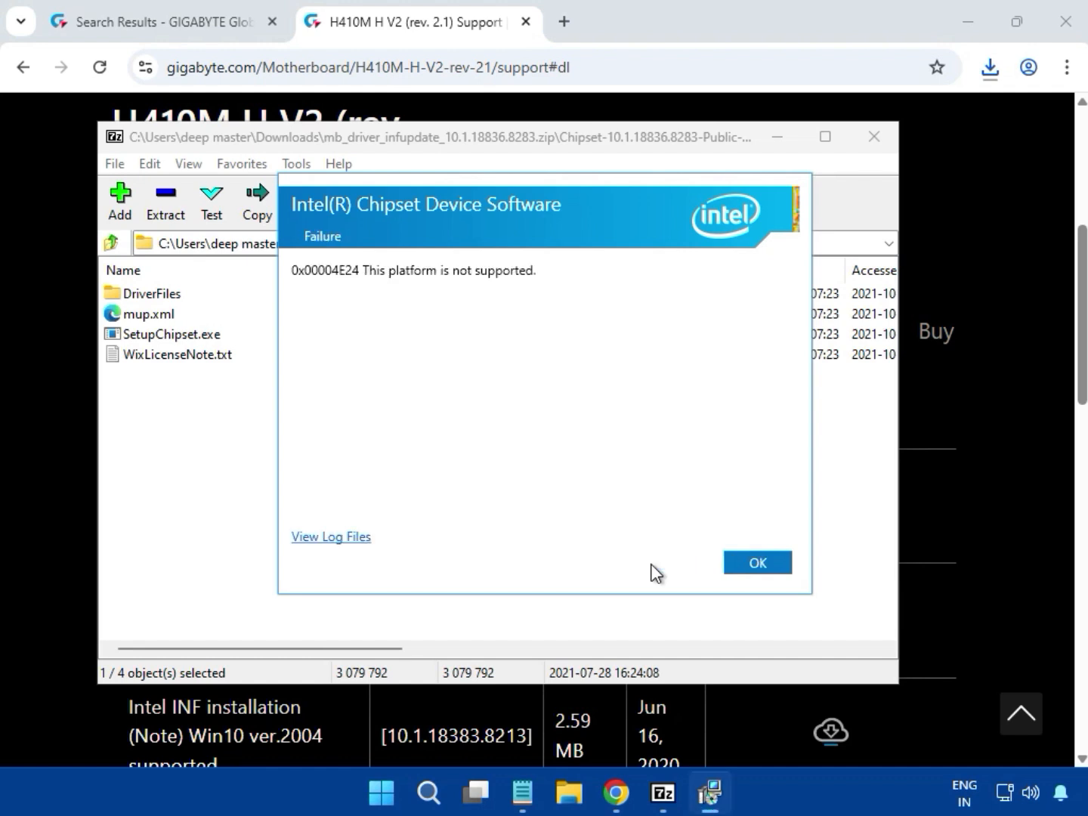
click(734, 568)
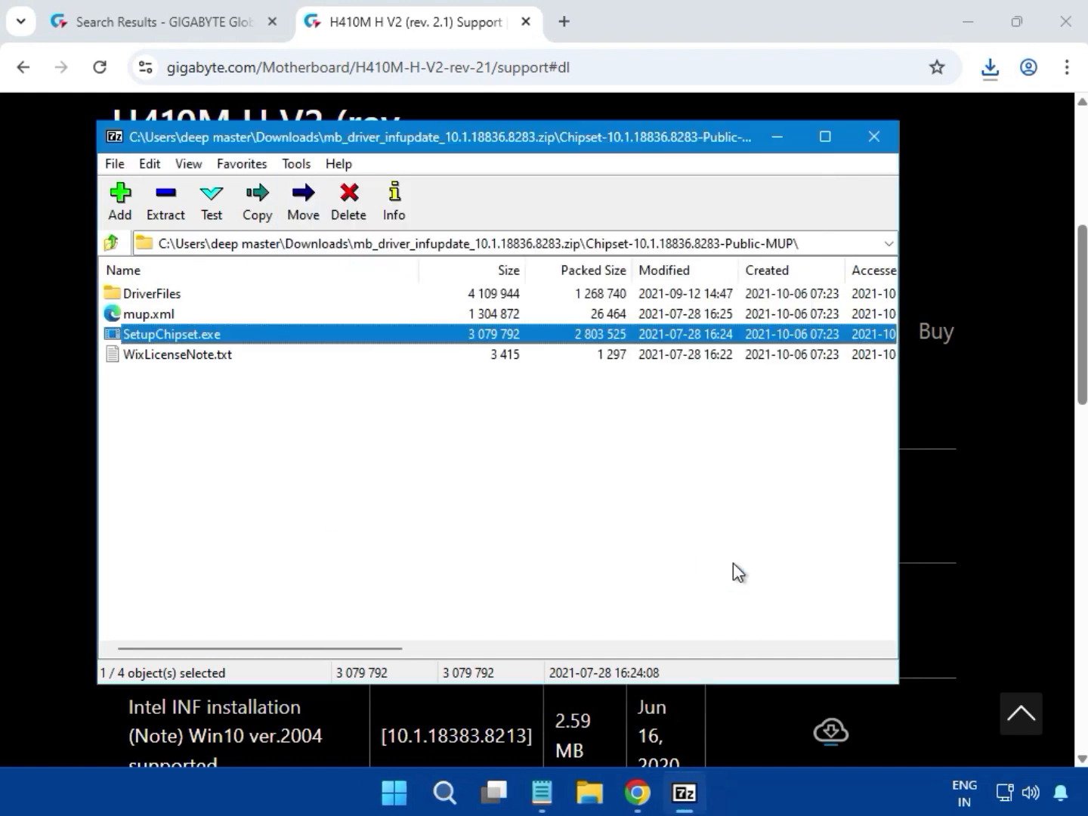
click(871, 139)
click(1022, 338)
Expand the LAN driver category and download the Realtek LAN Driver, version 11.16.1123.2023
scroll(1004, 408, down, 3)
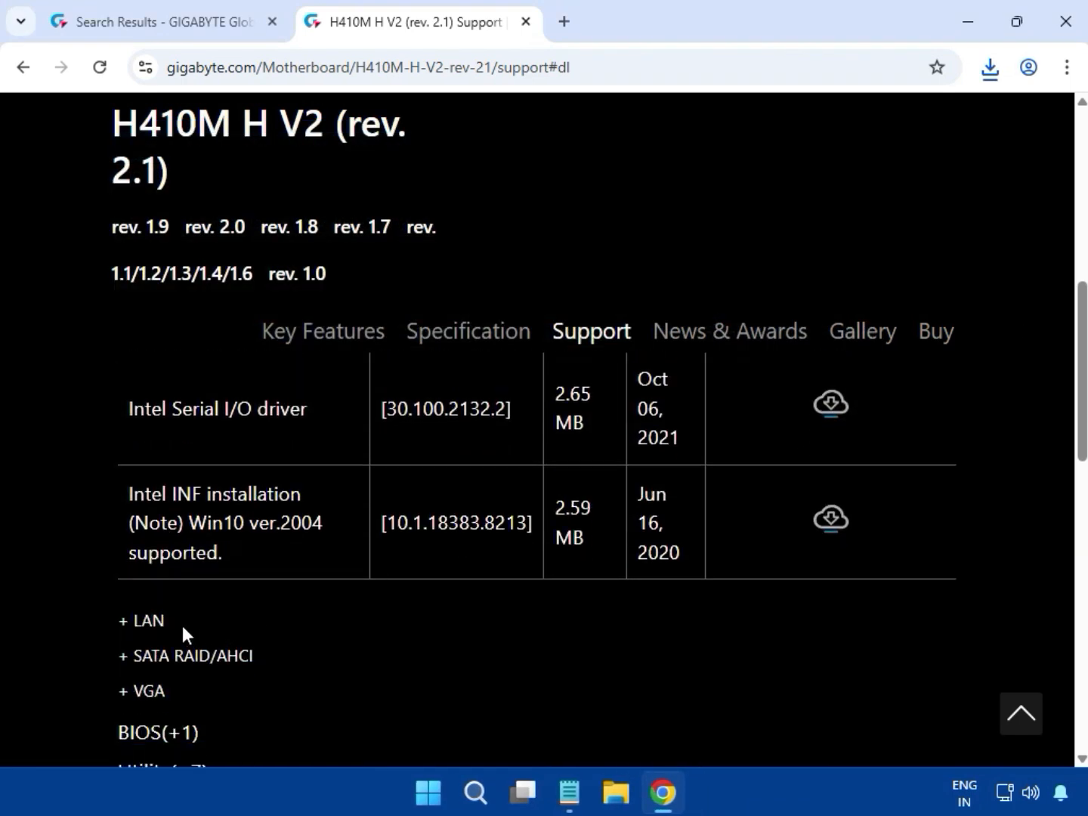
drag(182, 626, 137, 631)
click(128, 622)
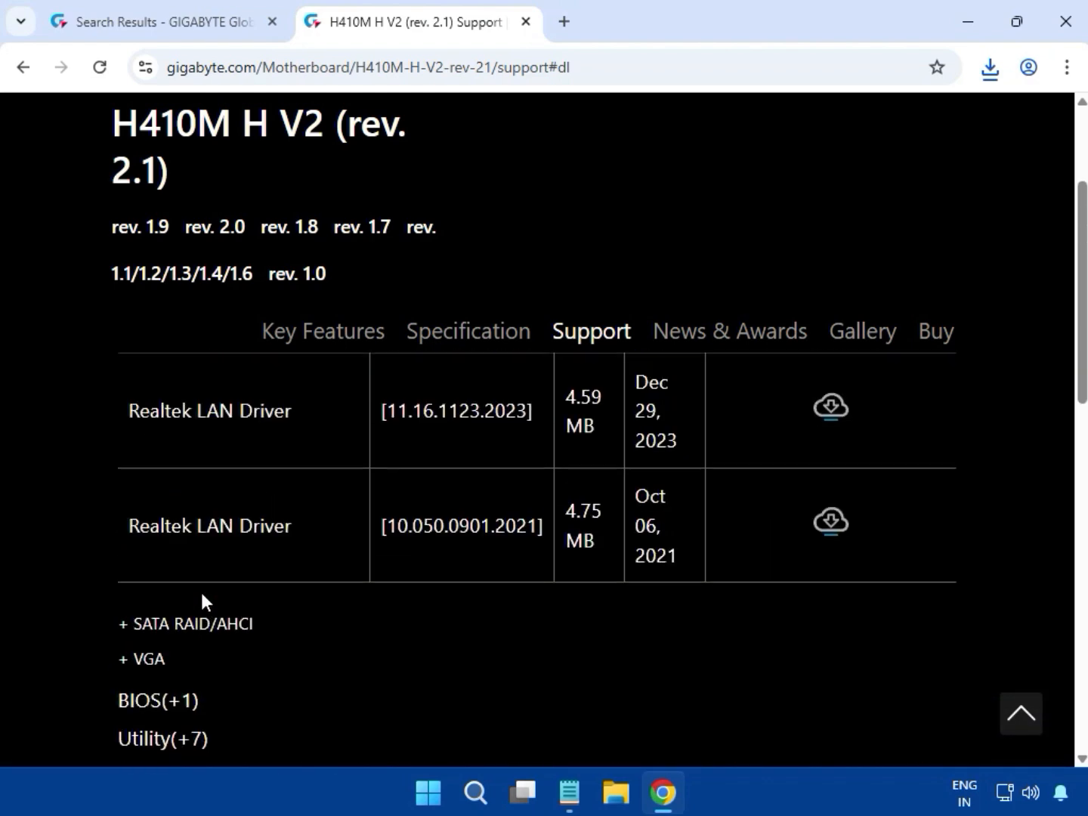
scroll(175, 609, down, 5)
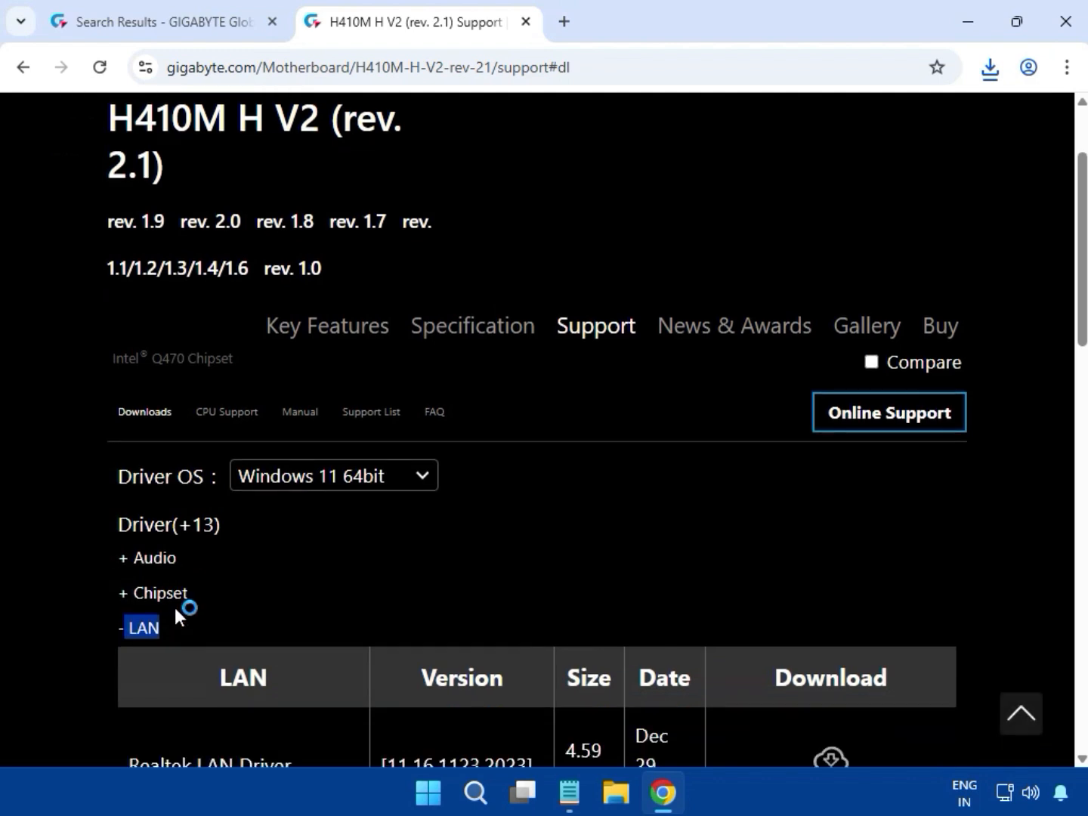
drag(127, 414, 307, 415)
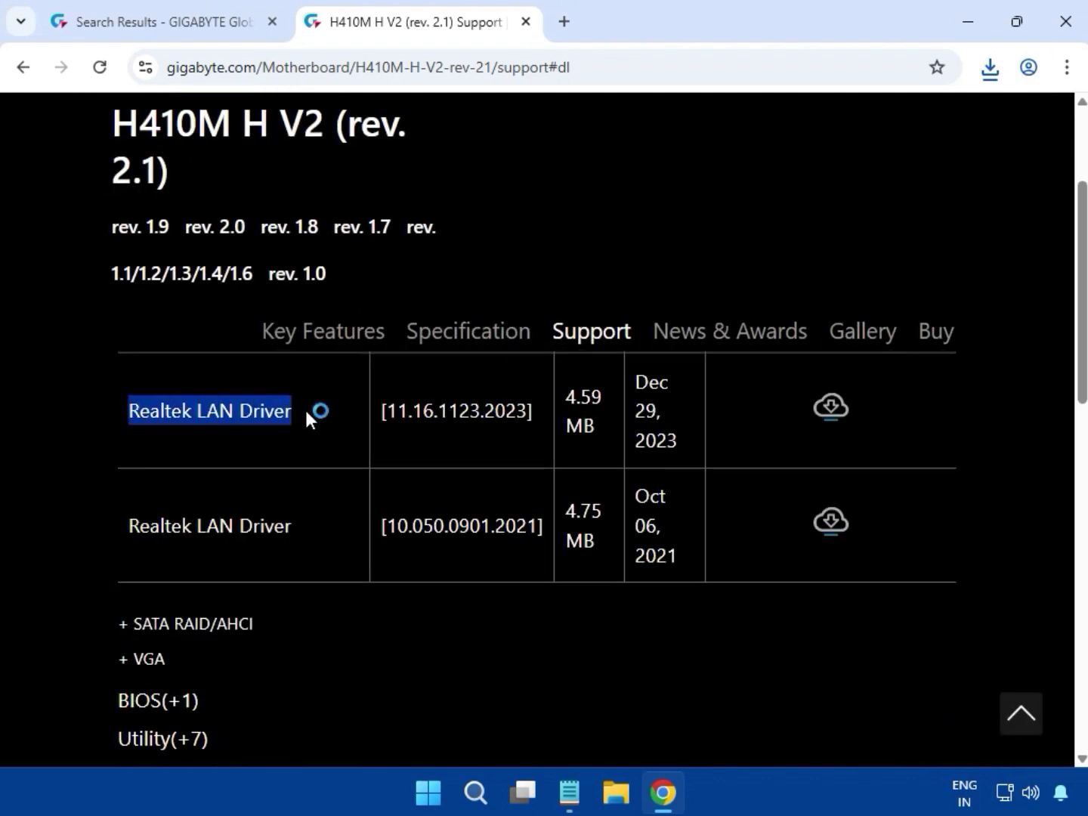
click(829, 409)
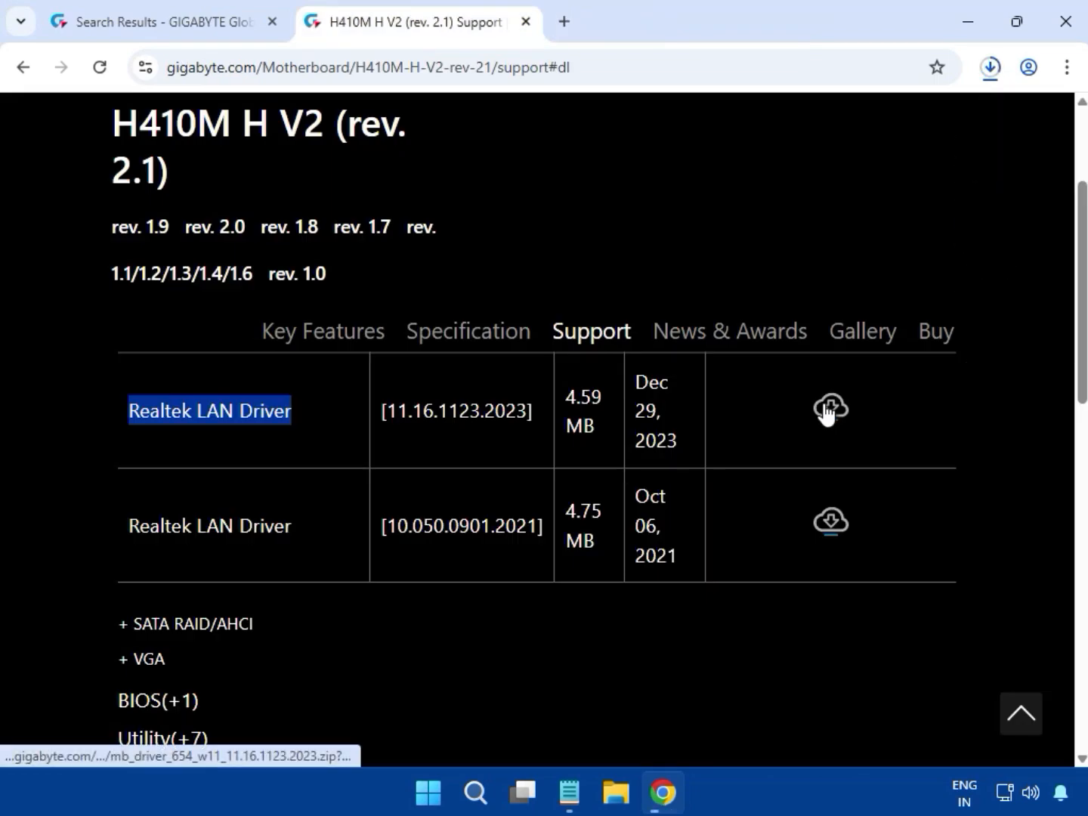
Run mb_driver_654_w11_11.16.1123.2023.exe from the downloaded LAN driver archive, allowing it to make changes, and close the archive window
click(983, 70)
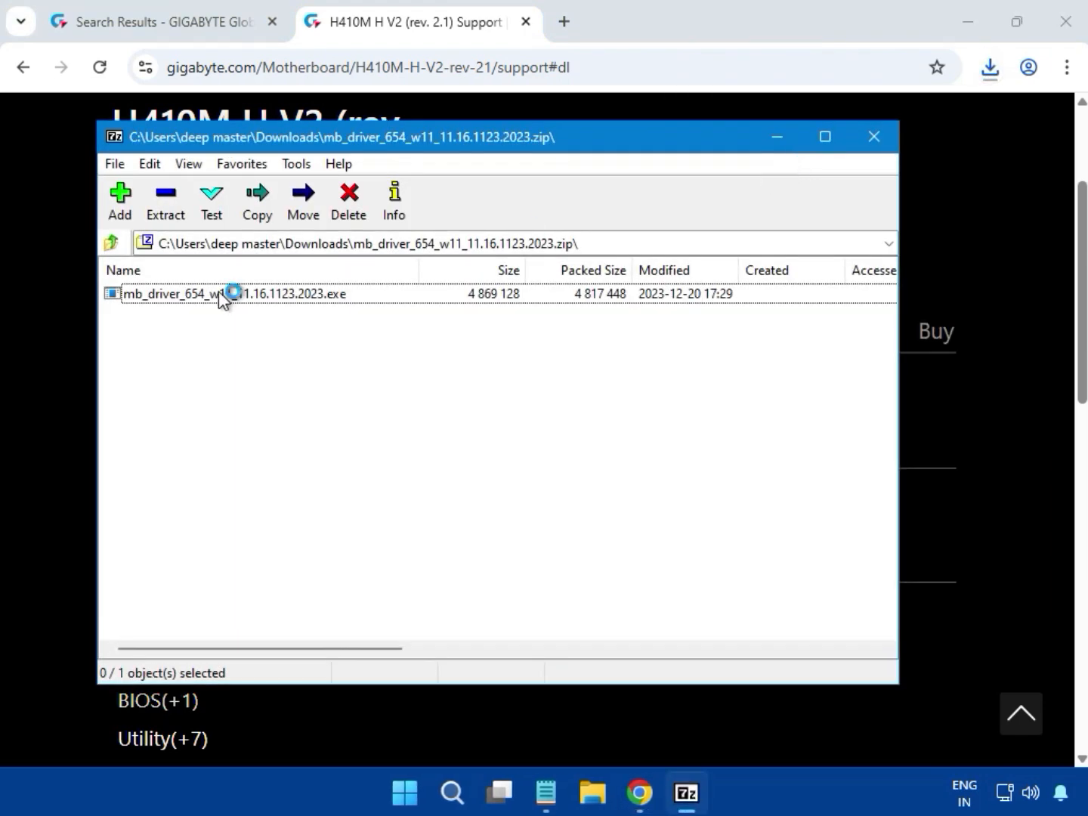
double_click(219, 293)
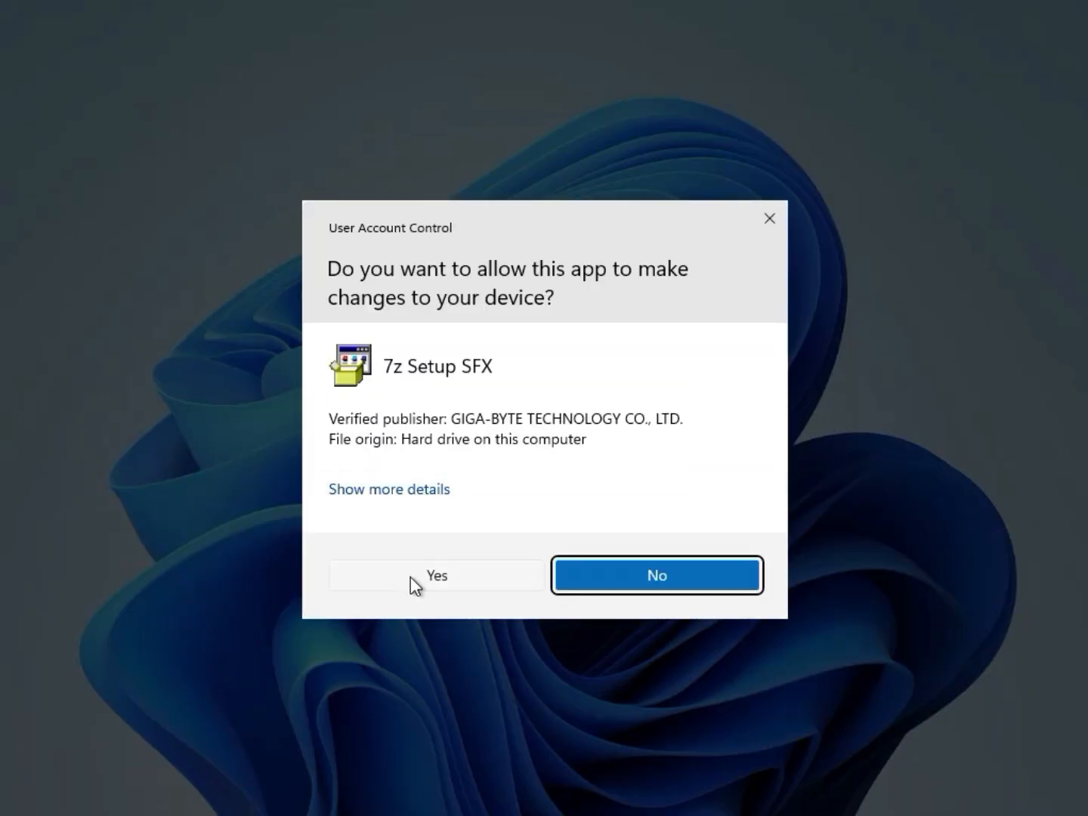
click(411, 576)
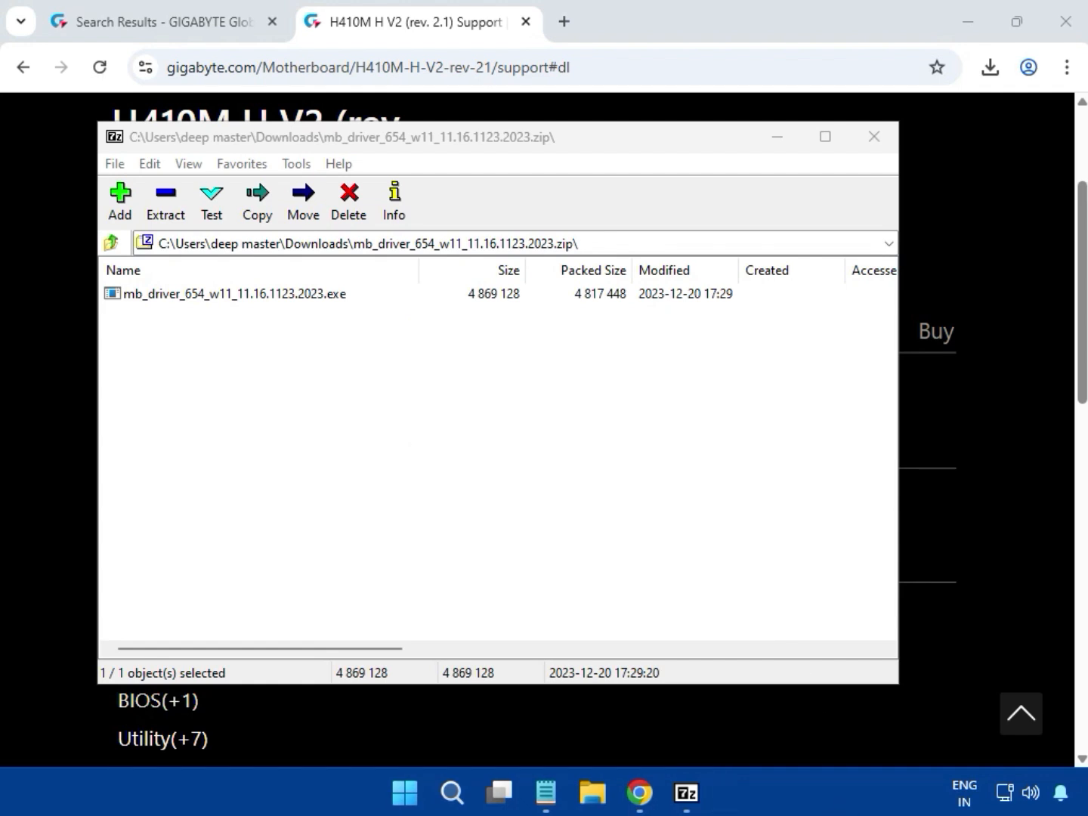
click(881, 150)
click(969, 249)
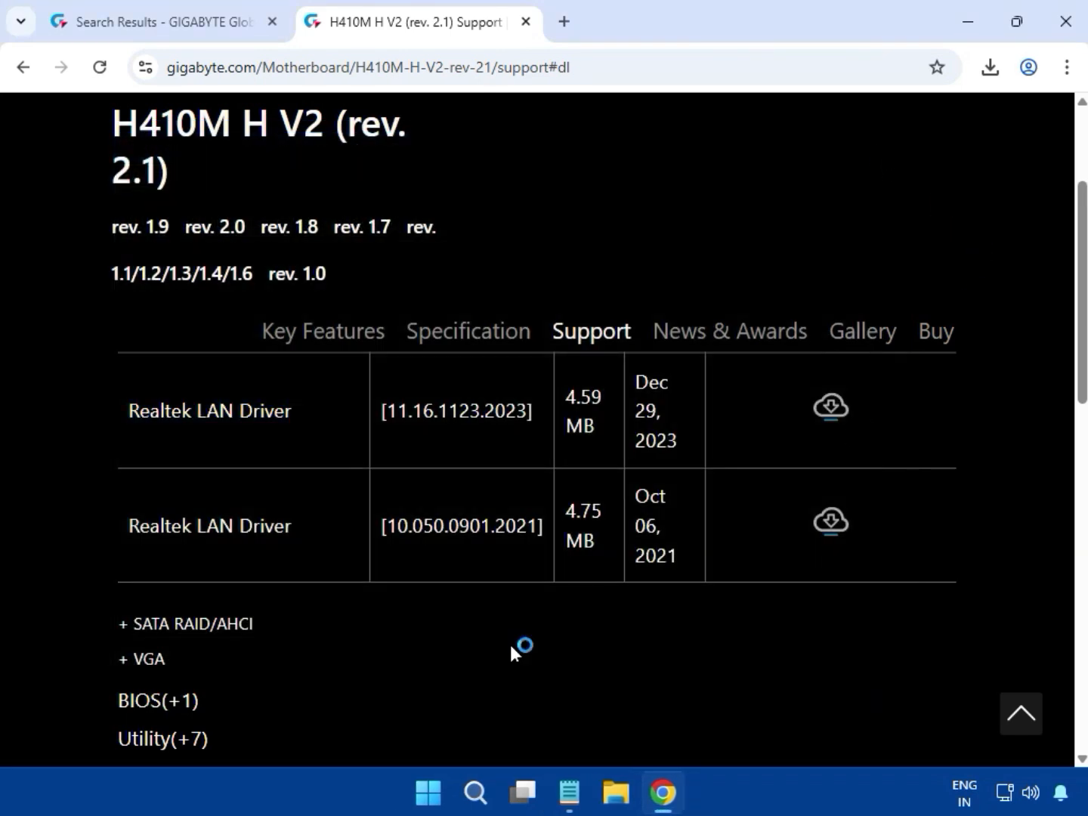
Expand the VGA driver category and download the Intel Graphics Driver, version 30.0.101.1273
click(137, 661)
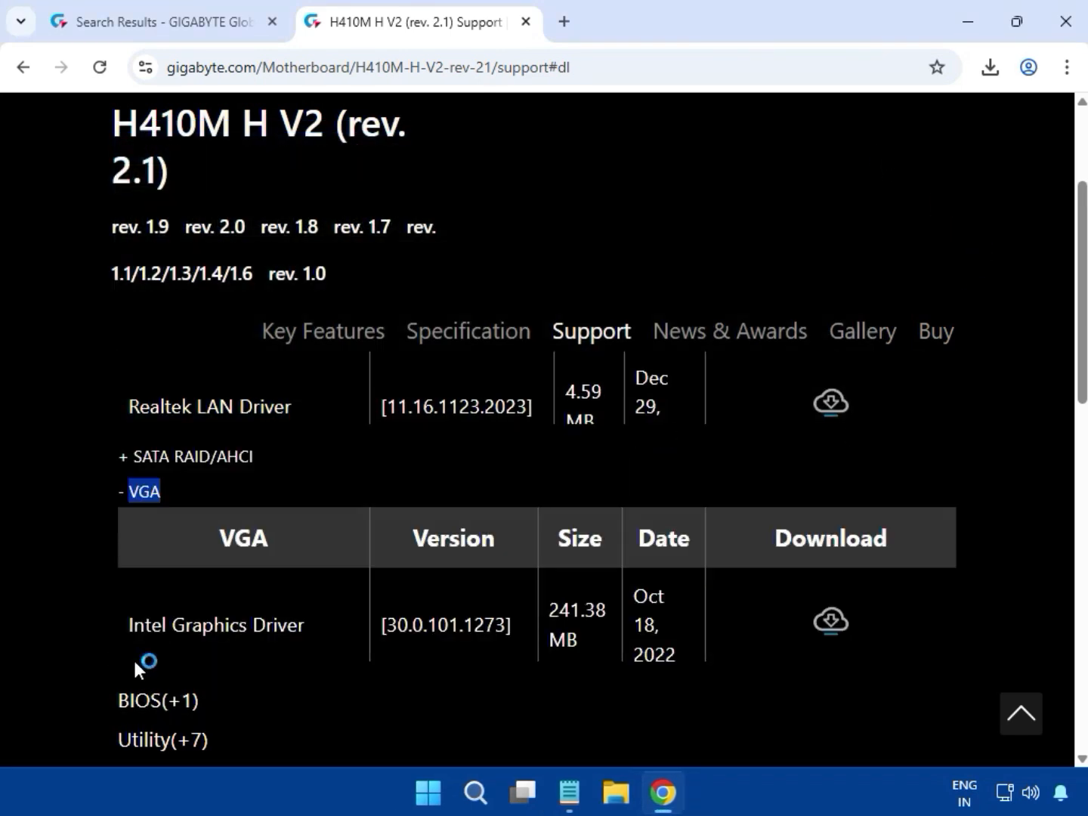
drag(127, 488, 306, 481)
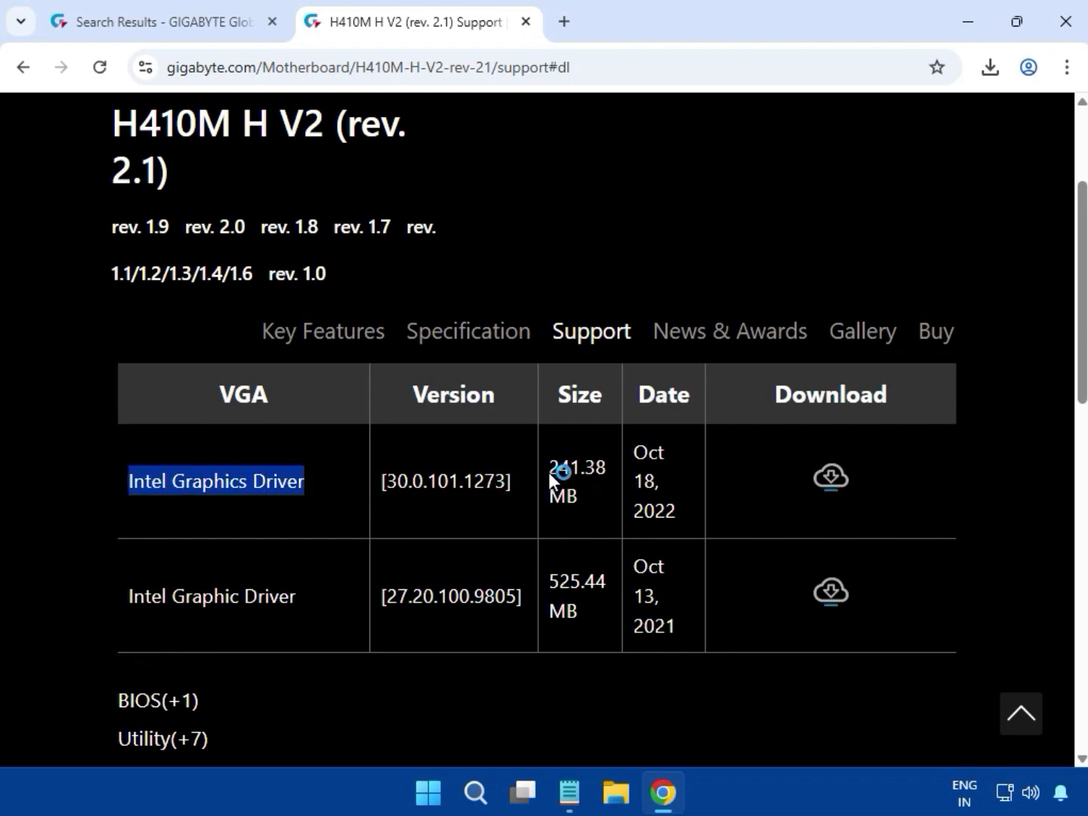
click(826, 584)
Run mb_driver_611_graphicdch_30.0.101.1273.exe from the downloaded graphics driver archive, allowing it to make changes, and close the archive window
click(980, 79)
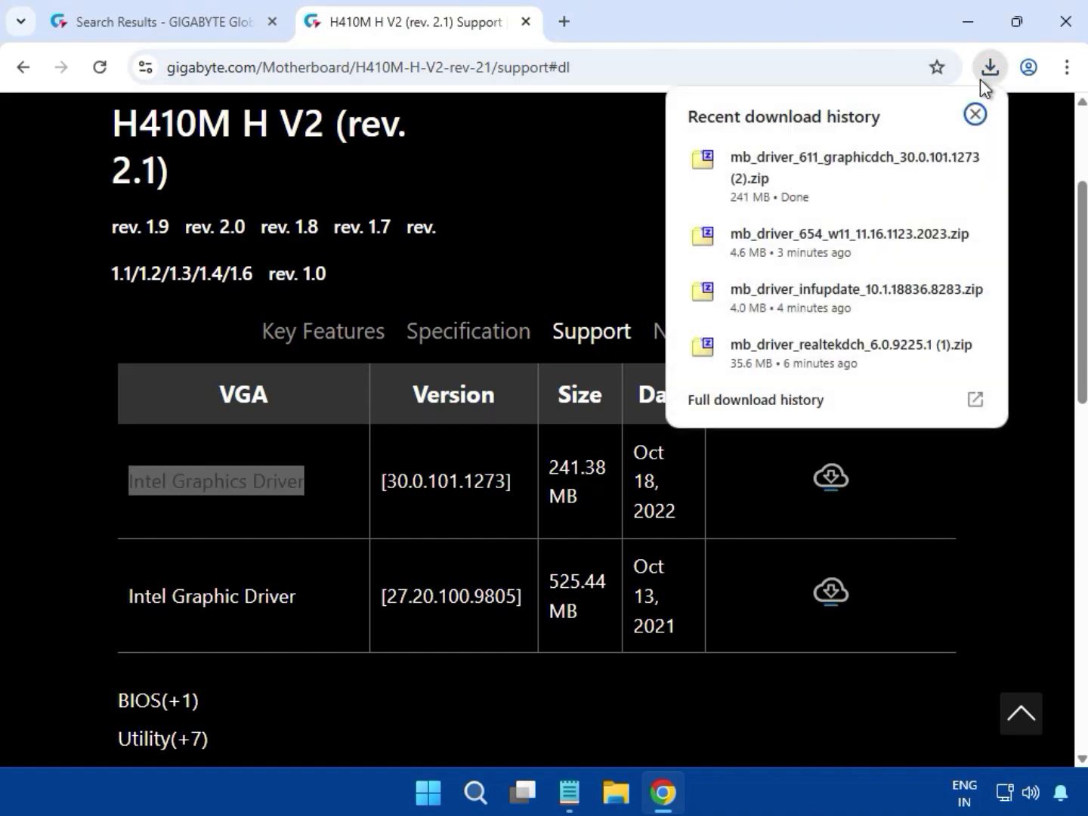
click(796, 165)
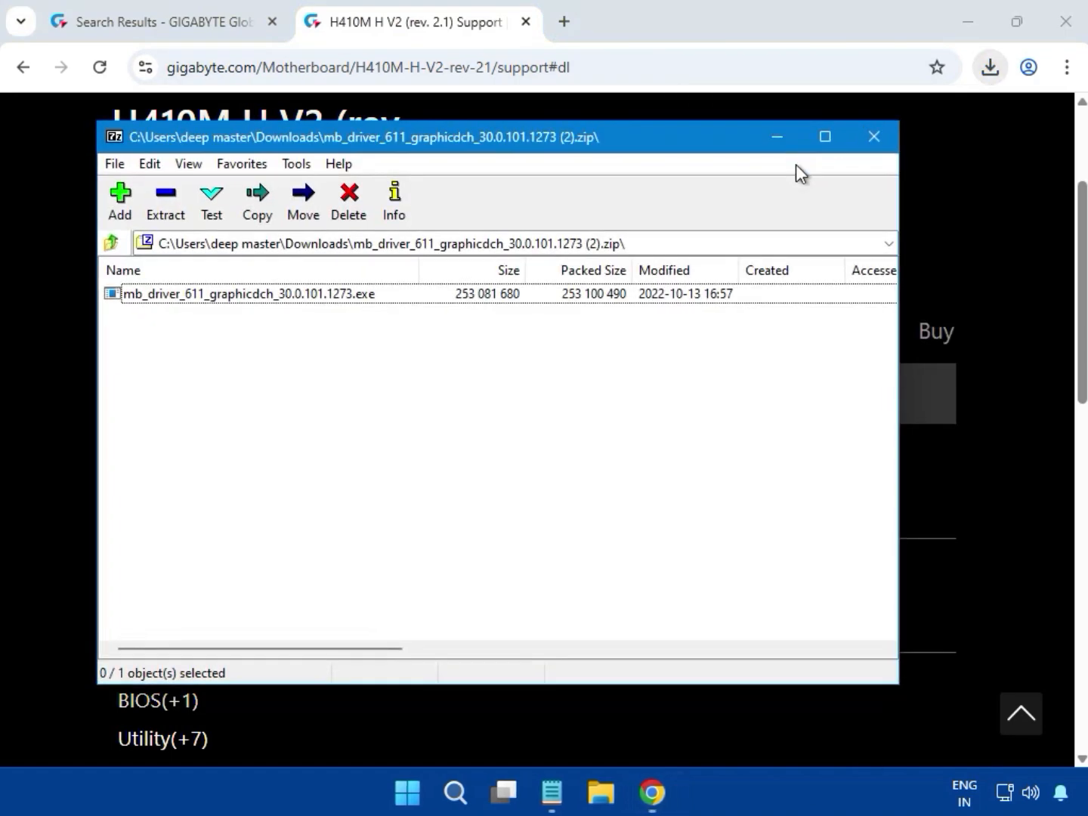
click(318, 303)
double_click(316, 302)
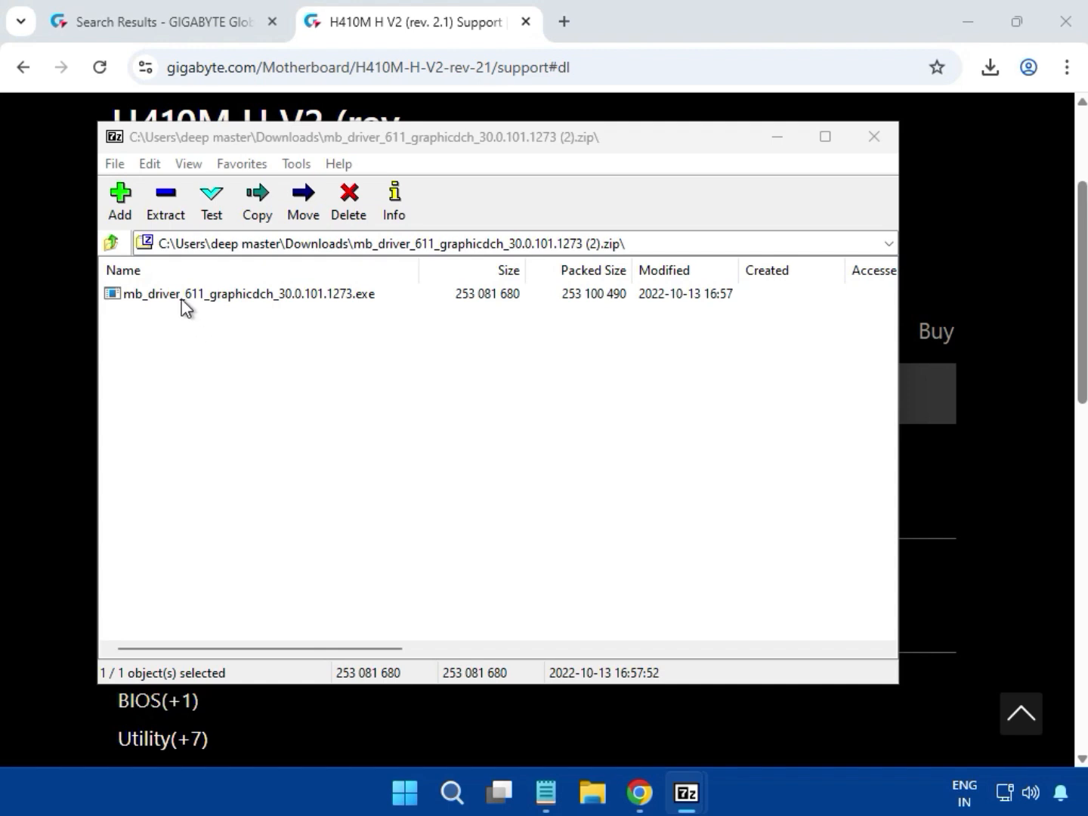
click(178, 301)
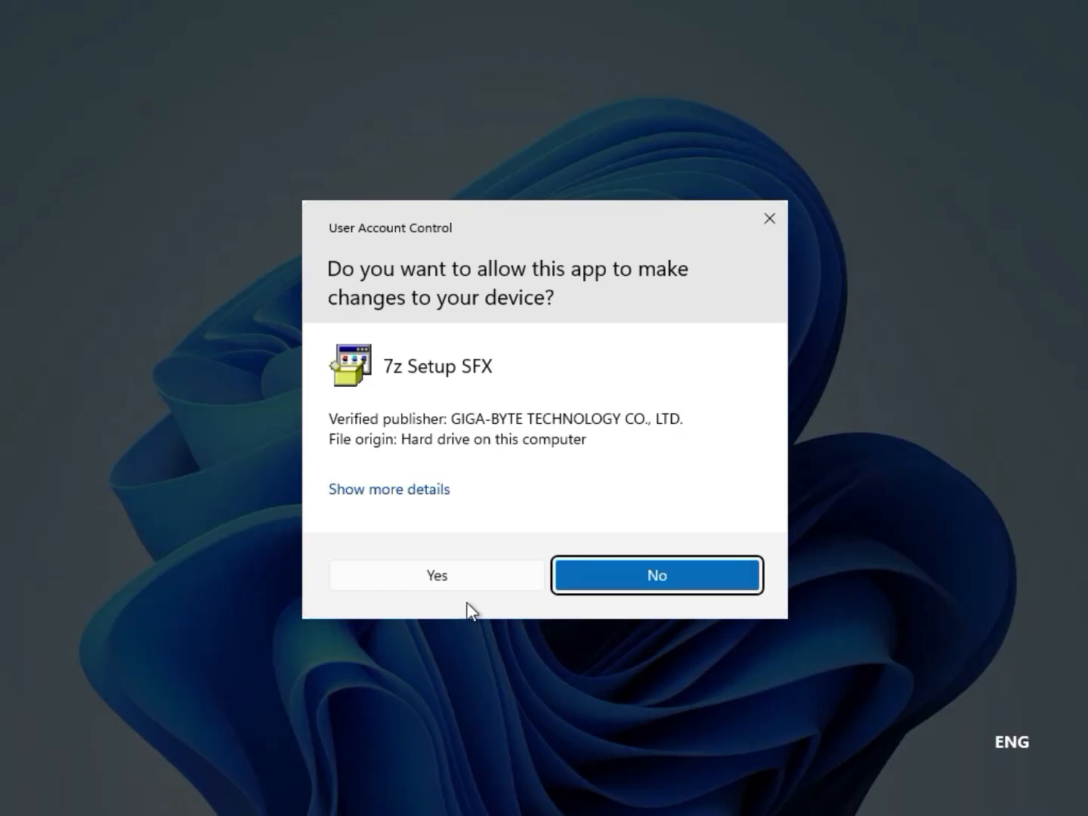
click(439, 578)
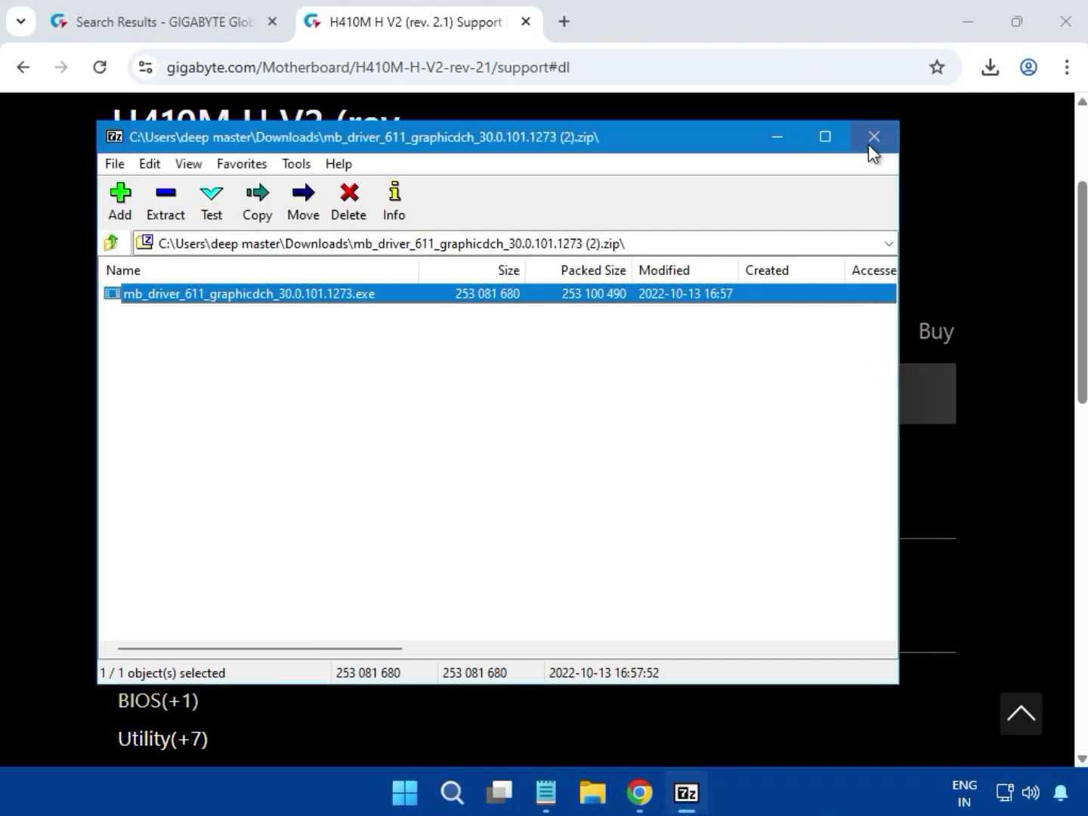
click(869, 146)
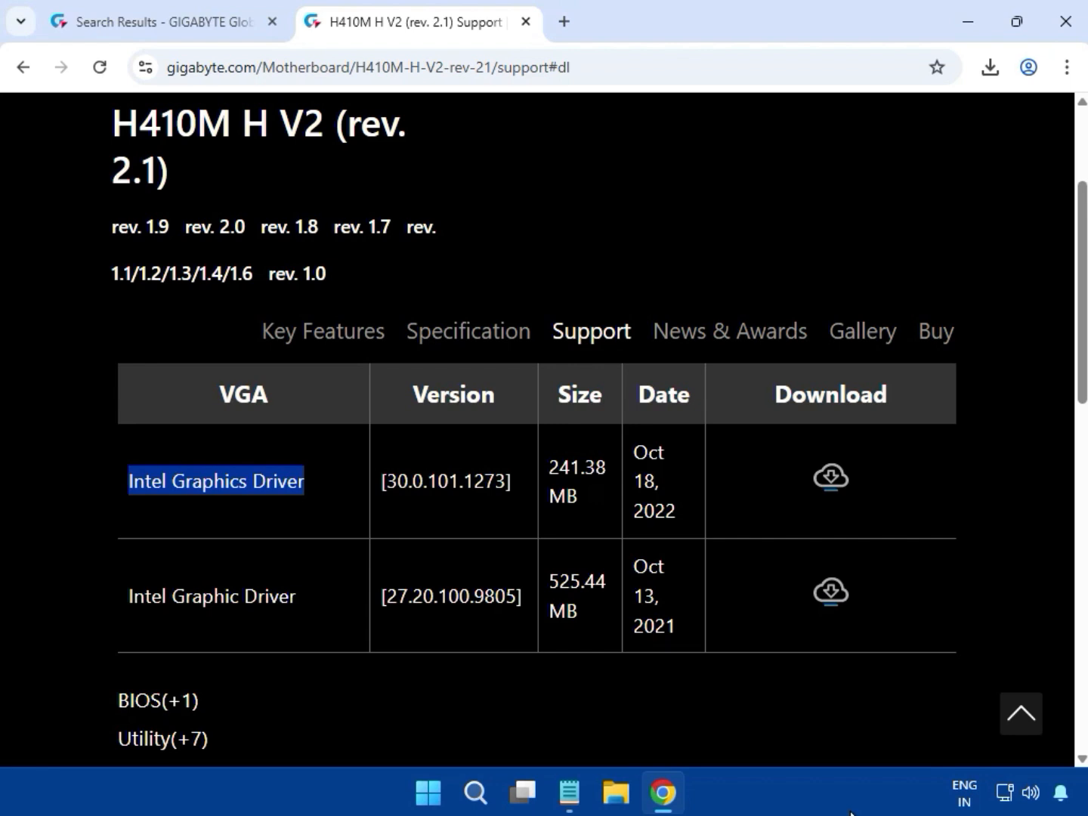